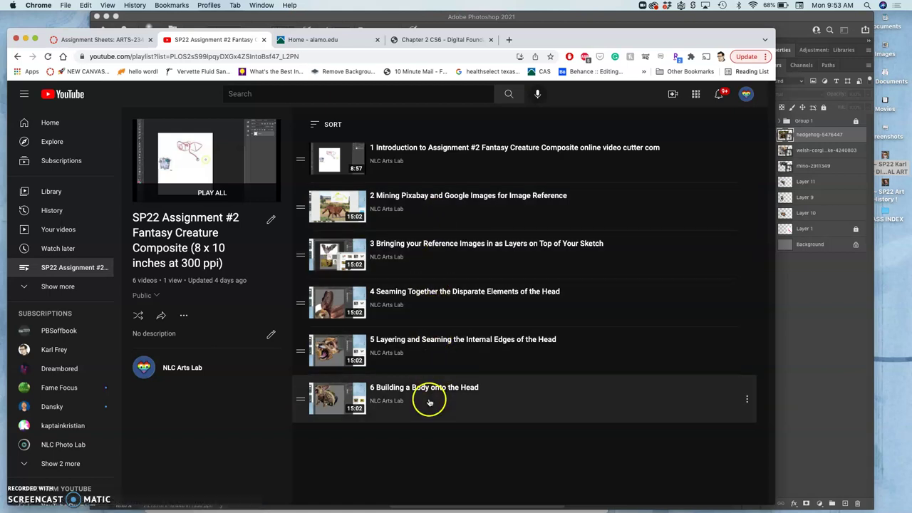
- Switch to the creature composite in Photoshop, select the hedgehog body, and hide and reshow its layer to see what lies beneath
left_click(808, 320)
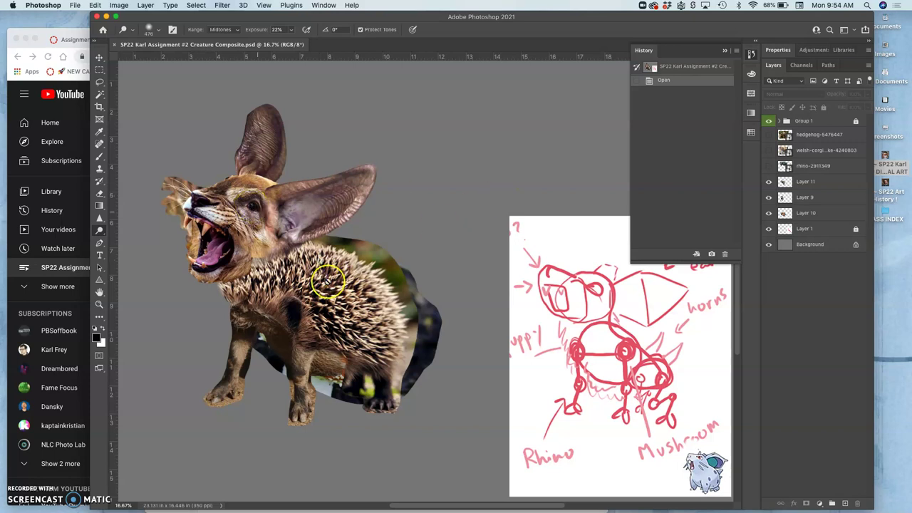
left_click(99, 57)
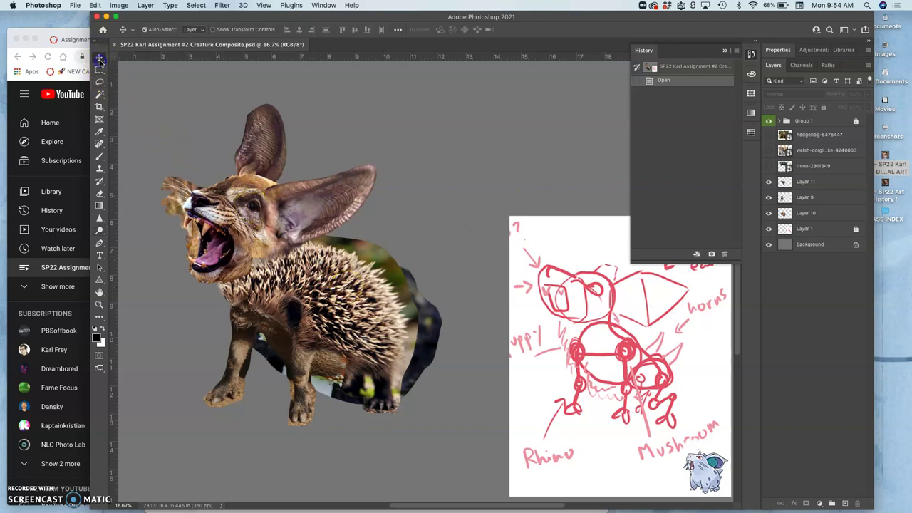
left_click(365, 298)
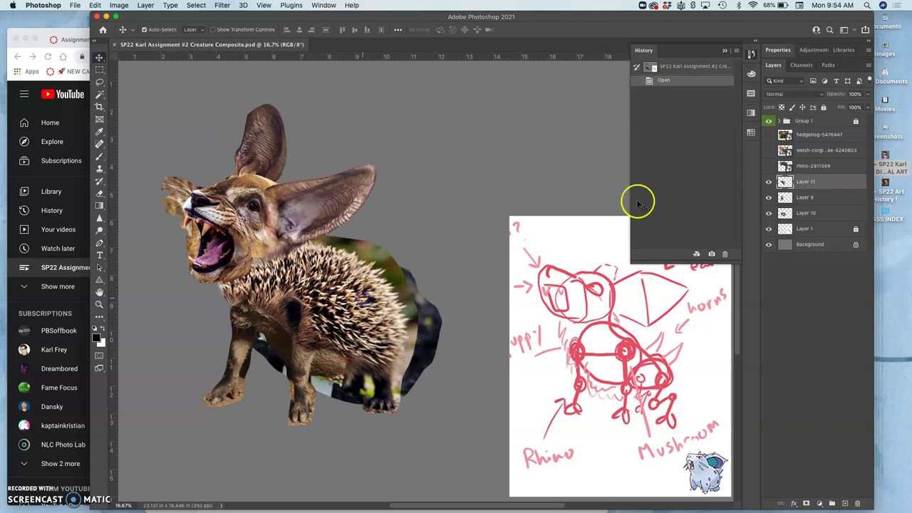
left_click(769, 181)
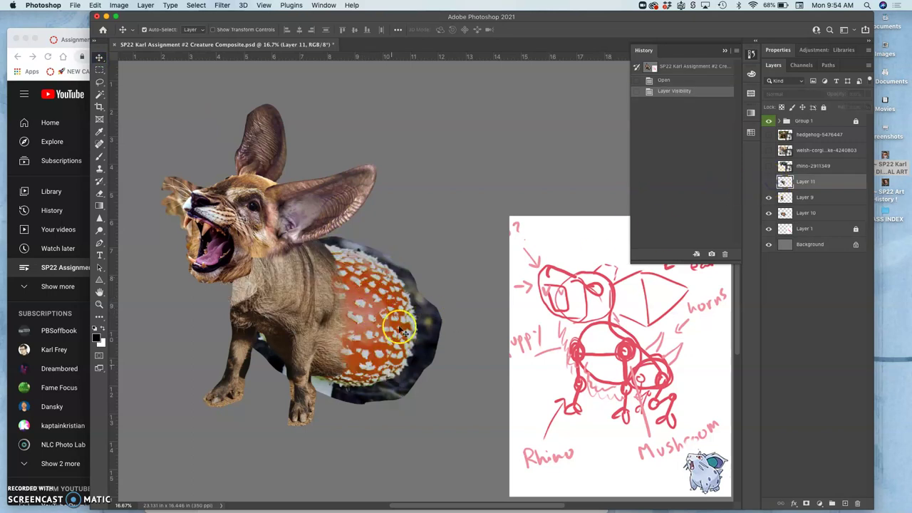
left_click(769, 181)
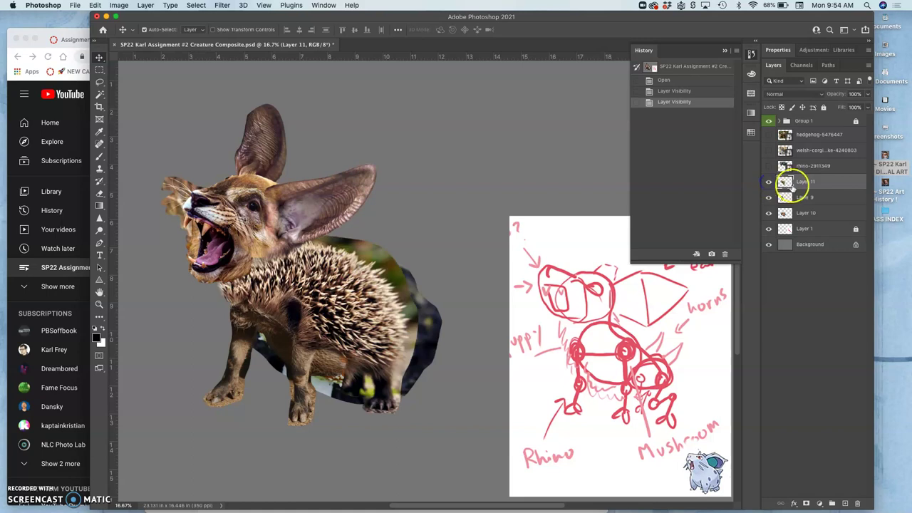
- Try the hedgehog's Layer 11 at different stacking positions below Layers 9 and 10, and return it above Layer 9
left_click_drag(798, 189, 810, 212)
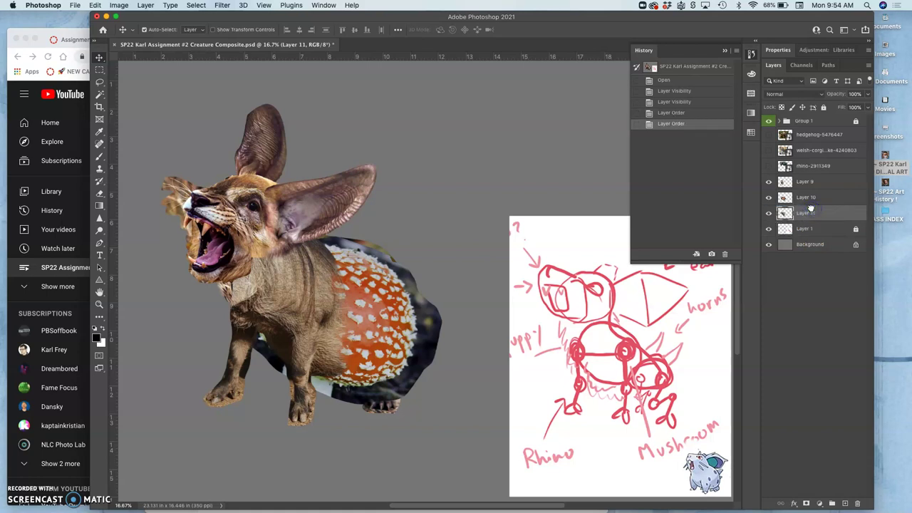
key("super+bracketright")
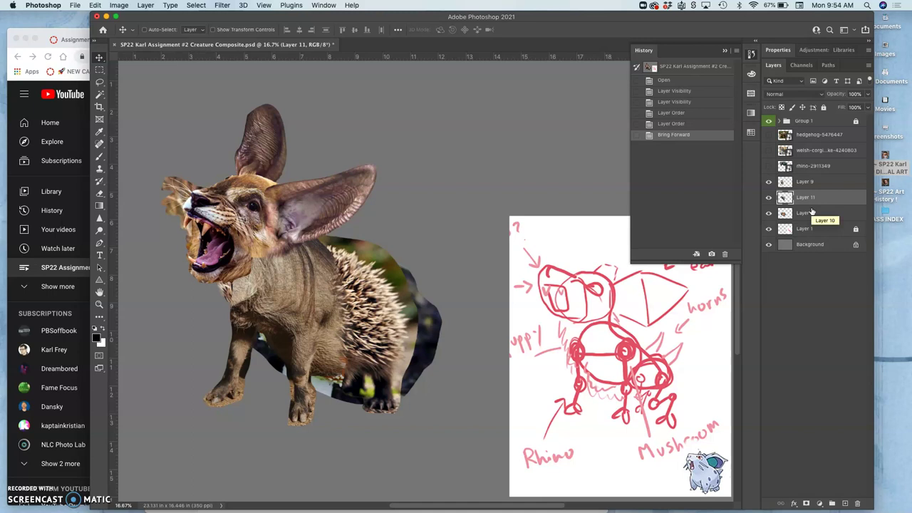
key("super+bracketright")
key("super+bracketleft")
key("super+bracketright")
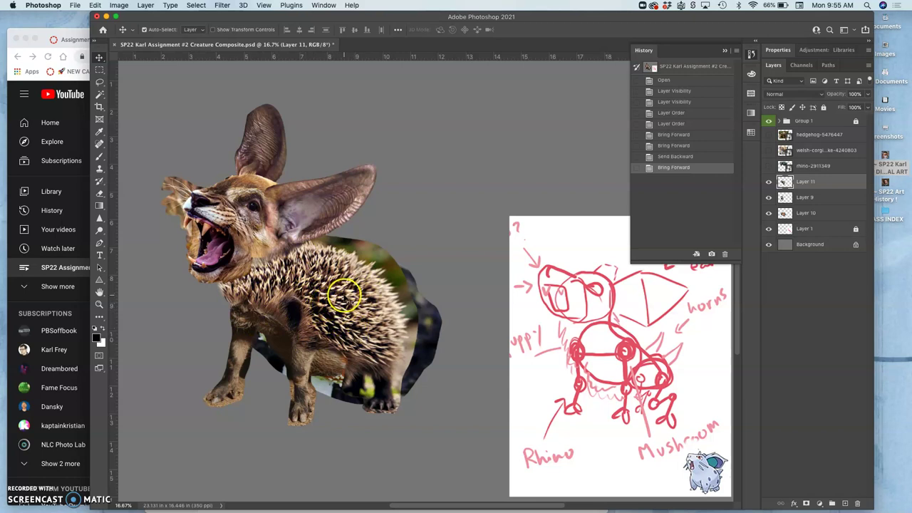
- Toggle Layer 11's visibility repeatedly to compare the hedgehog body with the rhino and mushroom parts beneath it
left_click(768, 183)
left_click(768, 183)
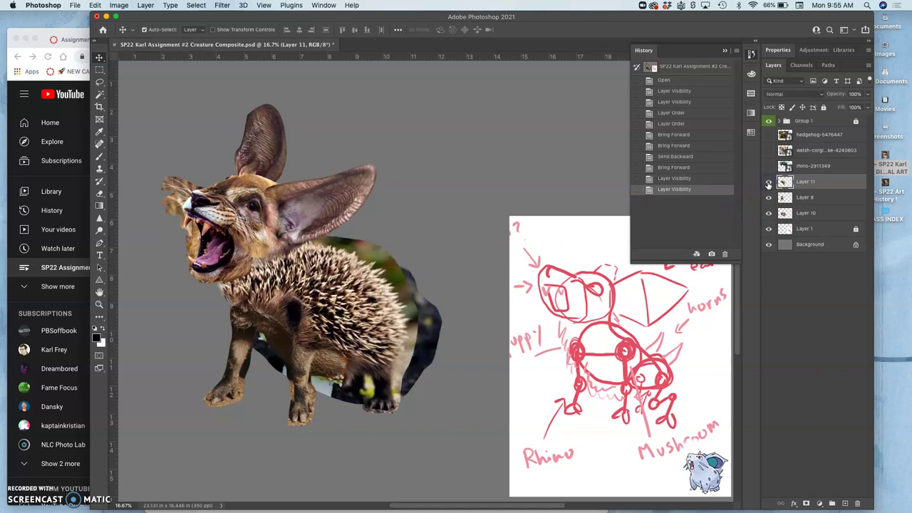
left_click(768, 183)
left_click(767, 183)
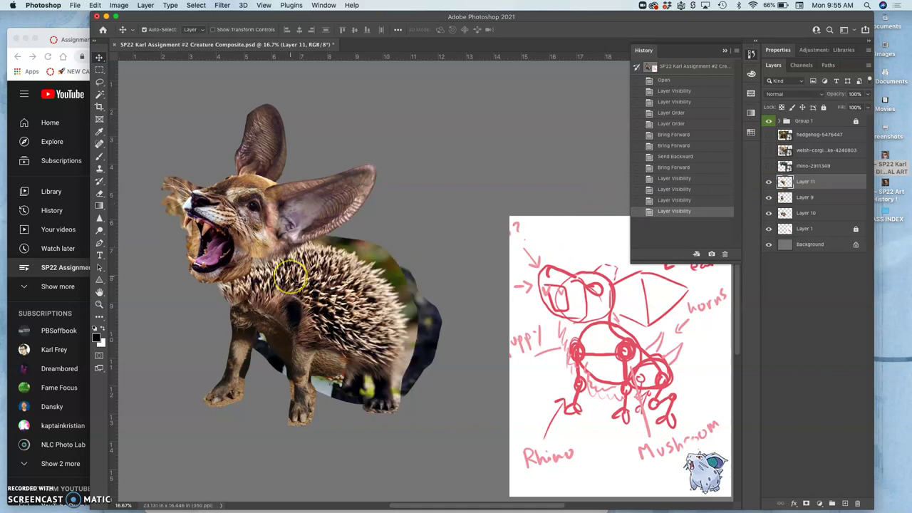
key("super+equal")
scroll(291, 276, "left", 4)
scroll(291, 277, "down", 2)
scroll(291, 276, "up", 2)
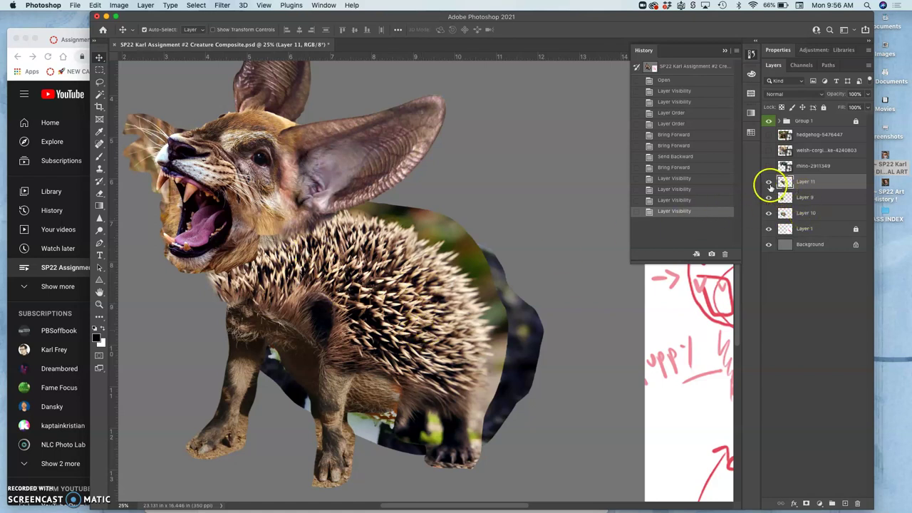
left_click(769, 183)
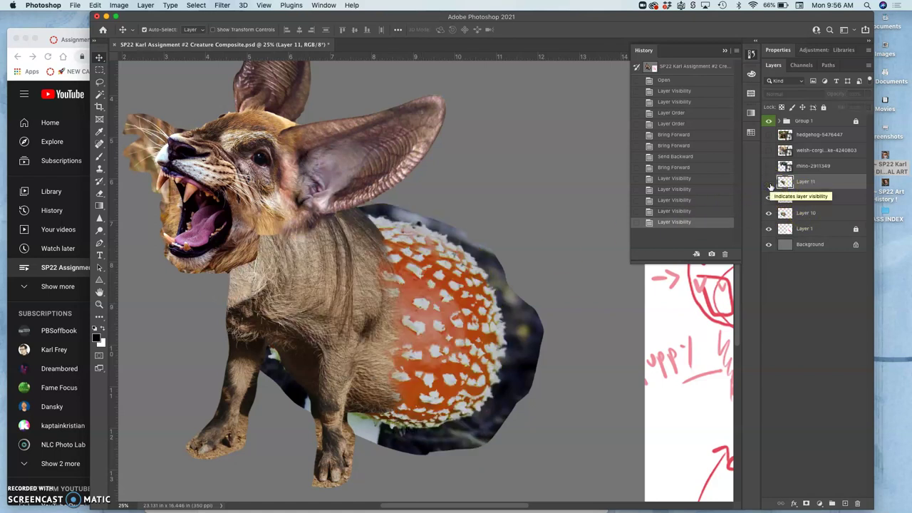
left_click(768, 183)
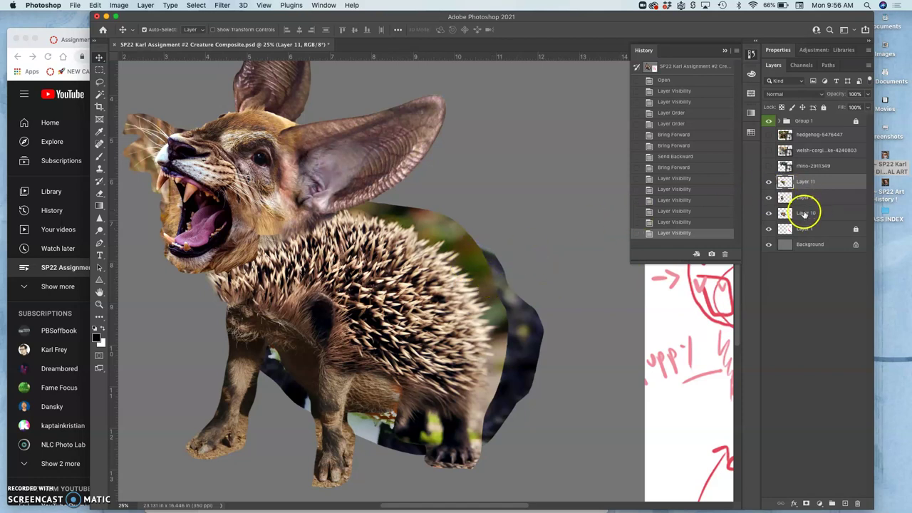
left_click(769, 183)
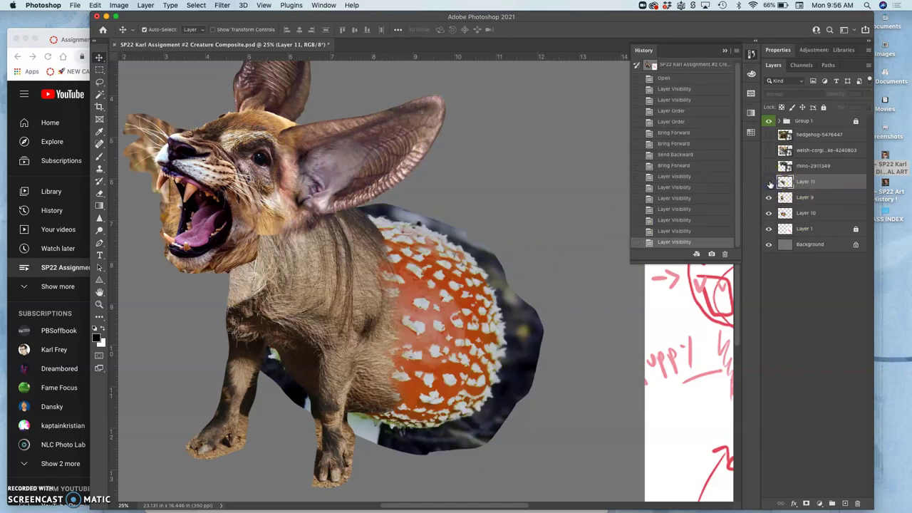
left_click(768, 183)
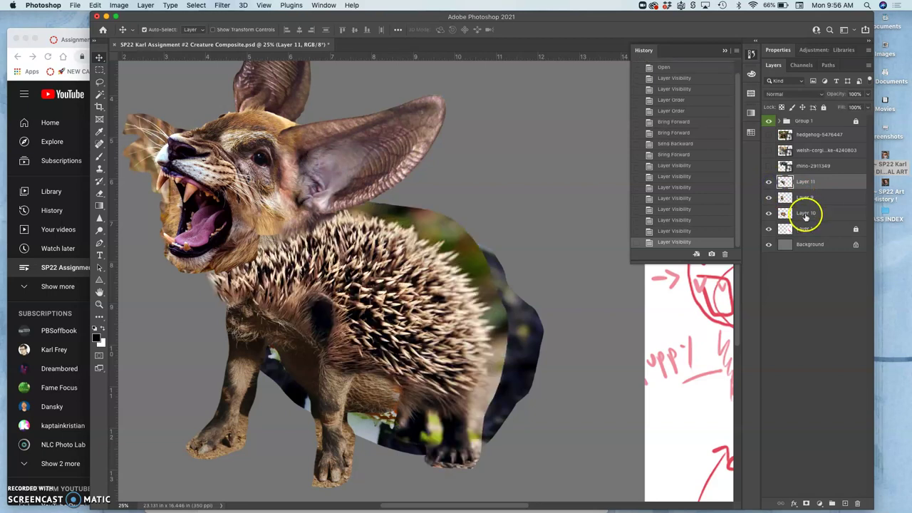
- Move Layer 1 above Layer 11 and unlock it
left_click_drag(803, 228, 801, 176)
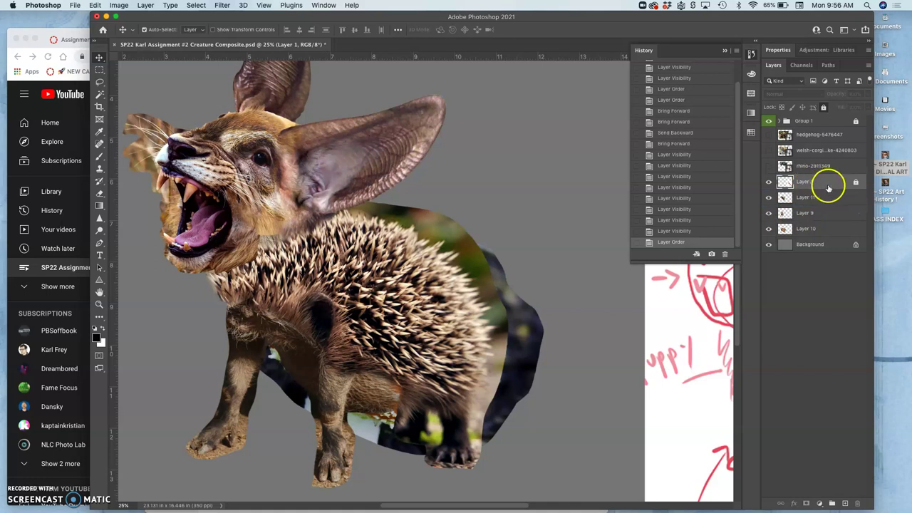
left_click(855, 183)
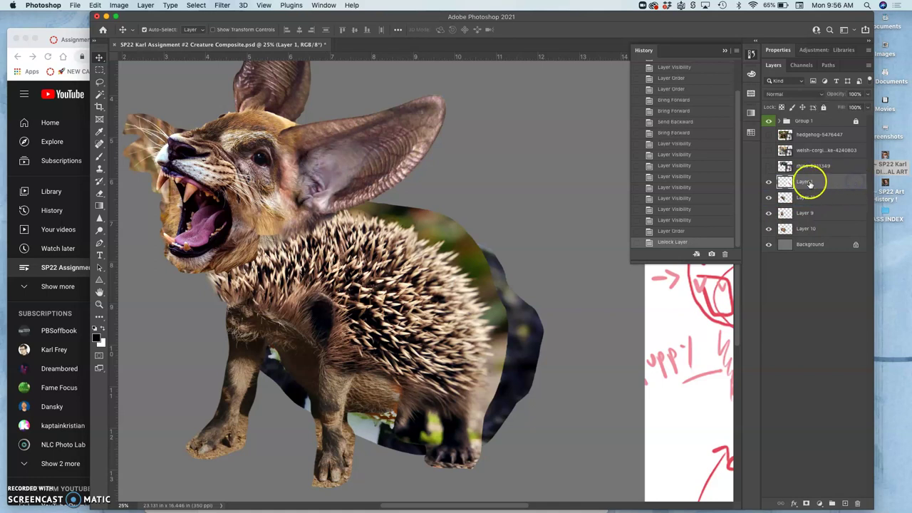
- Toggle the visibility of Layers 10, 9, 11 and 1 and Group 1 to identify what each one holds
left_click(768, 229)
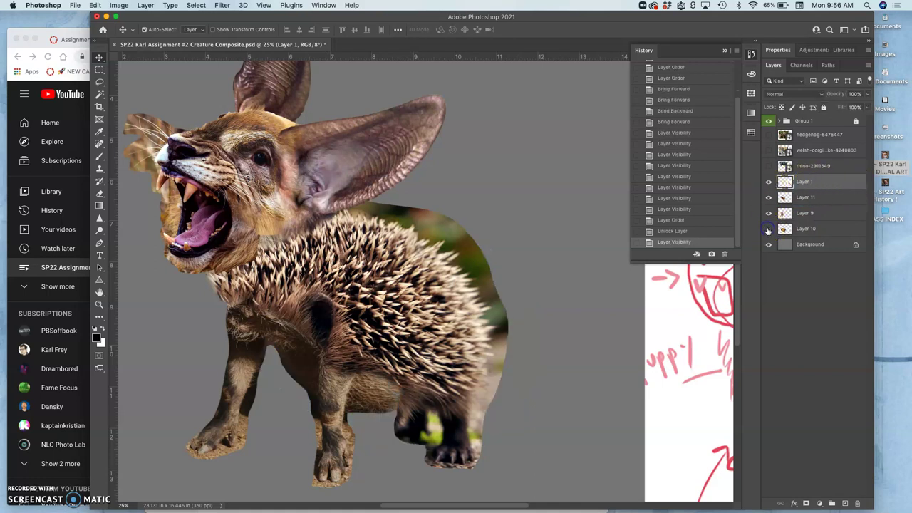
left_click(768, 228)
left_click(769, 213)
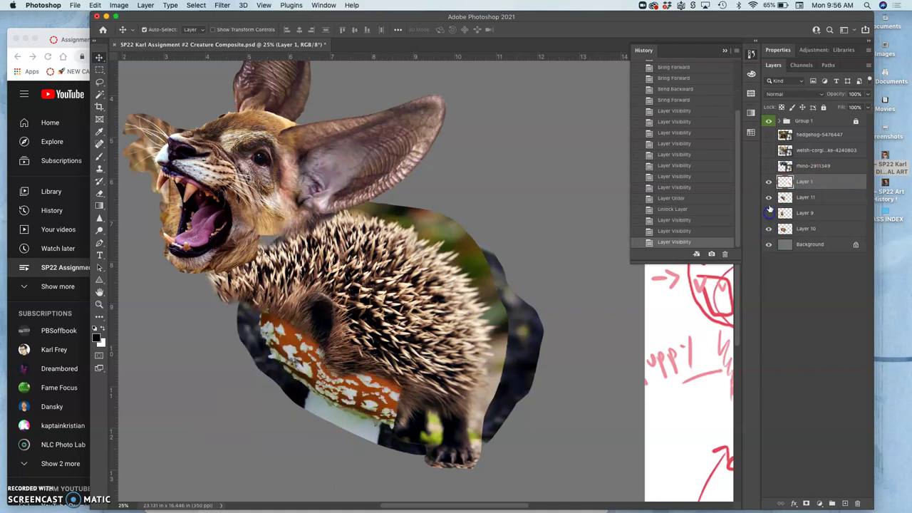
left_click(767, 198)
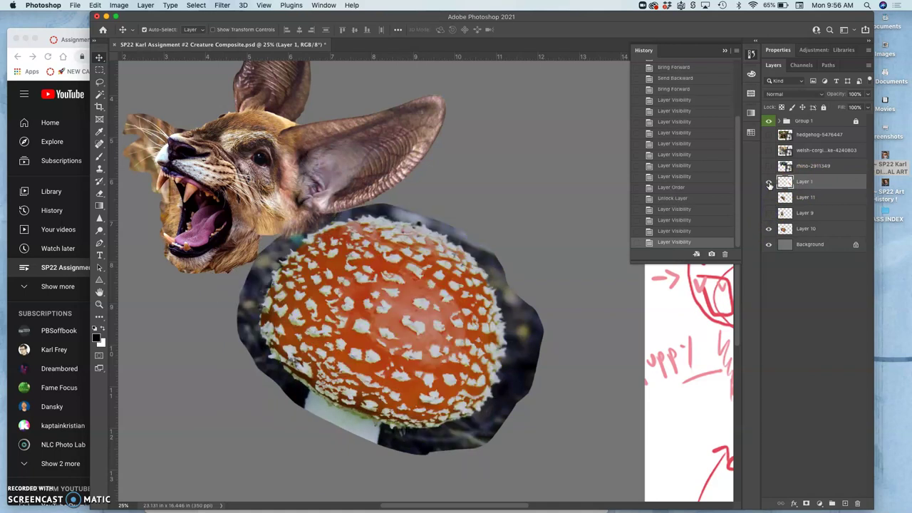
left_click(768, 199)
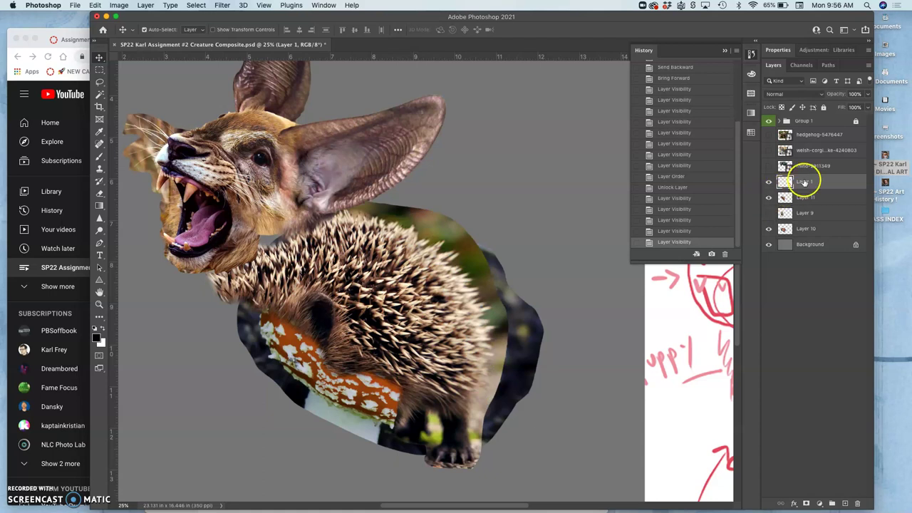
left_click(768, 213)
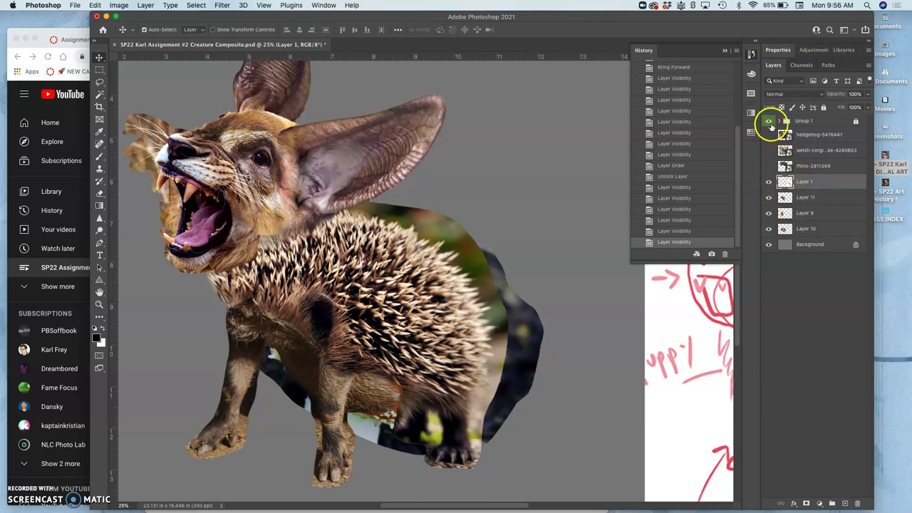
left_click(769, 122)
left_click(769, 122)
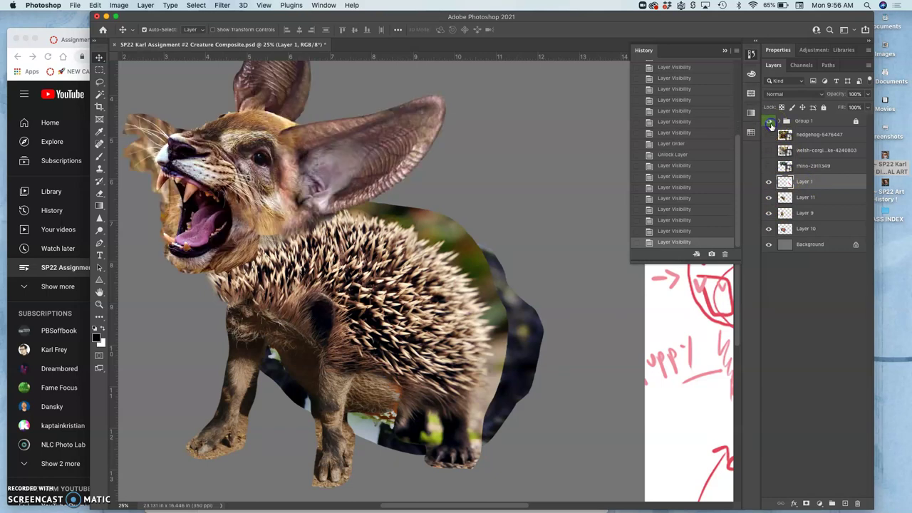
left_click(769, 198)
left_click_drag(769, 200, 769, 183)
left_click(769, 183)
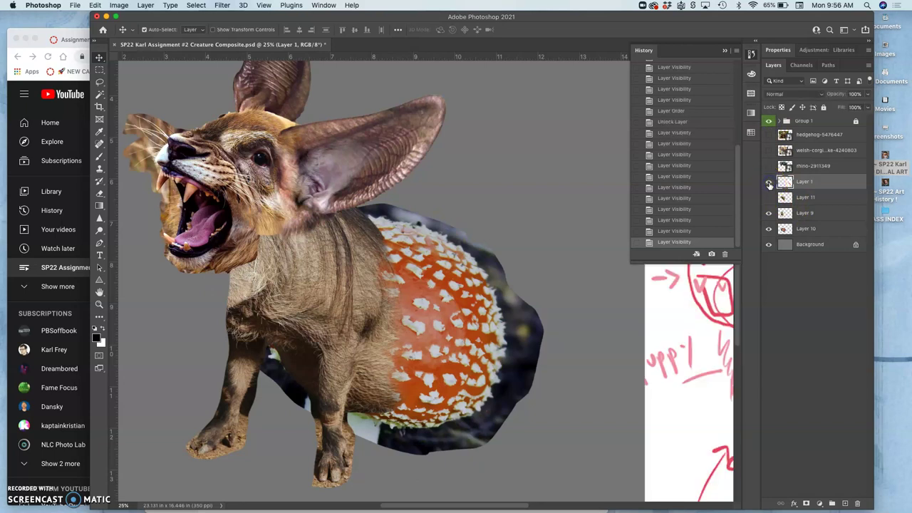
- Move the mushroom's Layer 10 above Layer 11 and Layer 1 directly above the Background, and show Layer 11
left_click(798, 228)
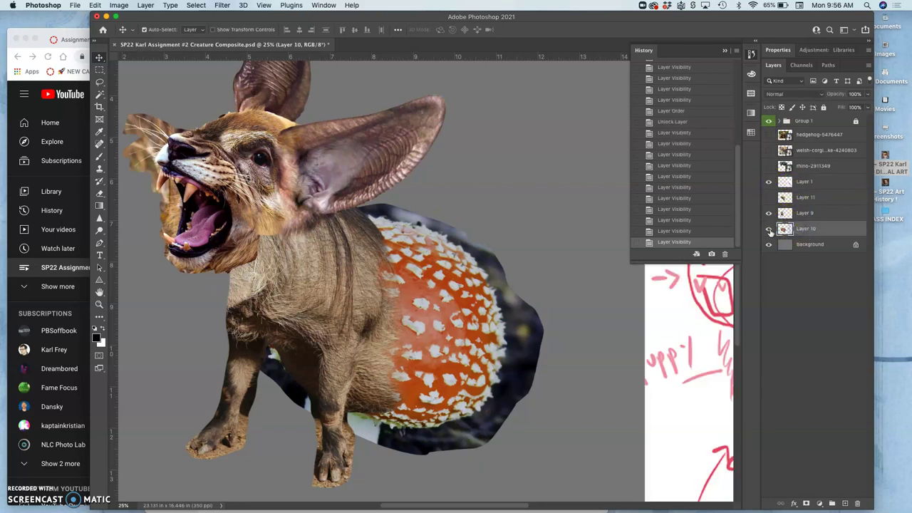
left_click(769, 229)
left_click(769, 228)
mouse_move(803, 231)
left_mouse_down()
mouse_move(802, 190)
mouse_move(797, 235)
left_mouse_up()
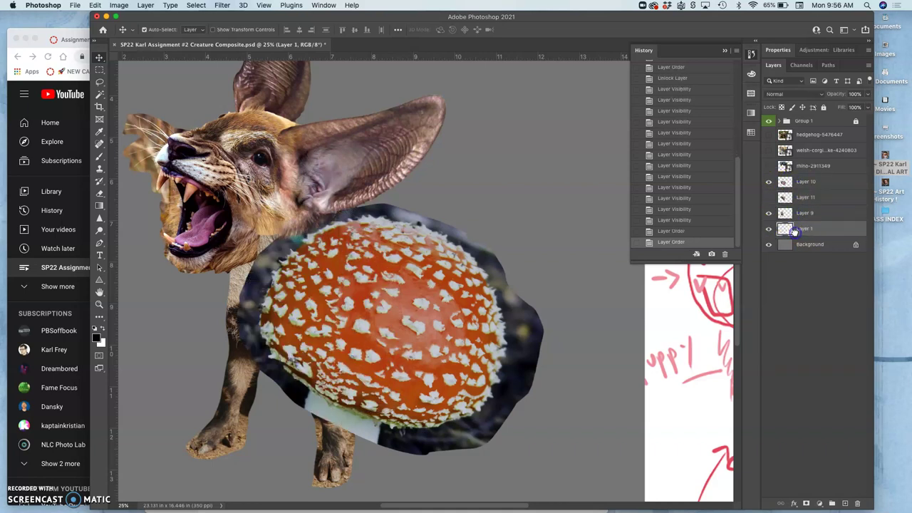
left_click(768, 197)
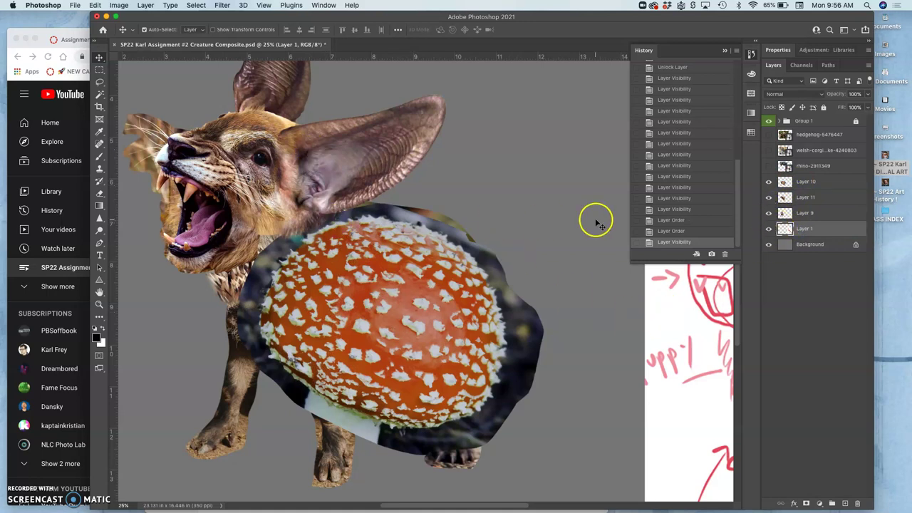
- Duplicate the mushroom's Layer 10 and hide the original as a backup, keeping the copy visible
double_click(807, 184)
key("super+j")
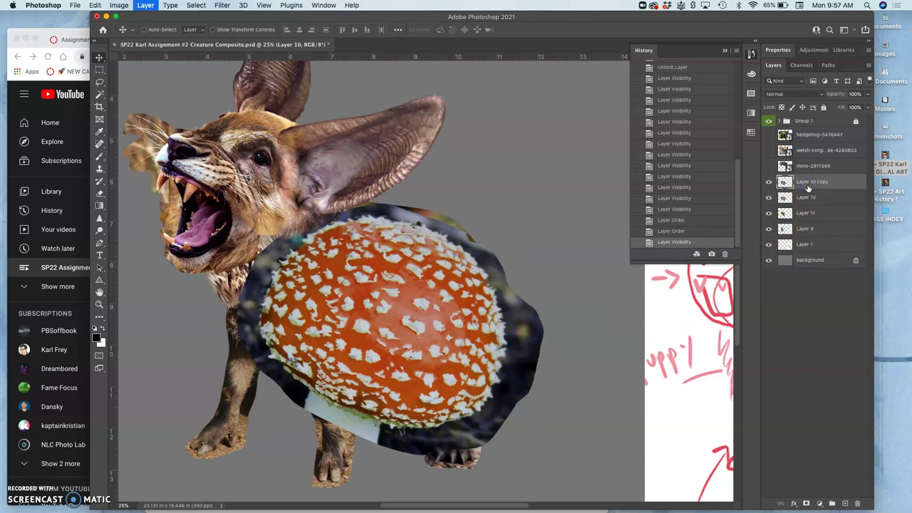
left_click(769, 183)
left_click(769, 183)
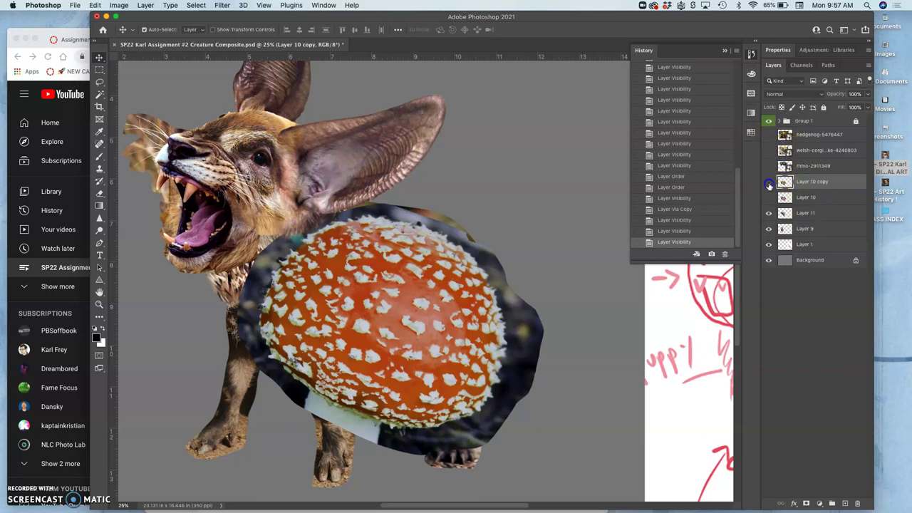
left_click(768, 184)
left_click(769, 185)
- Set up the Eraser tool with a 444 px soft brush, 0% hardness and 100% opacity
left_click(104, 193)
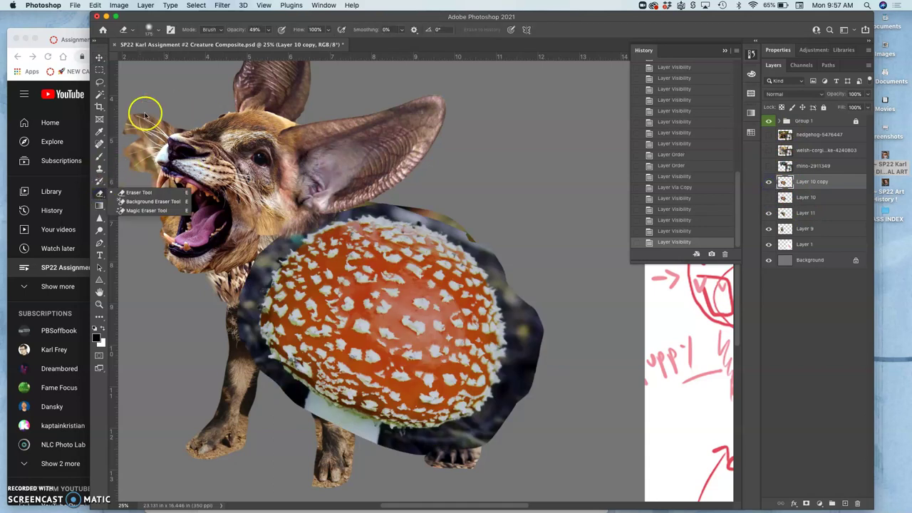
left_click(158, 34)
left_click(269, 30)
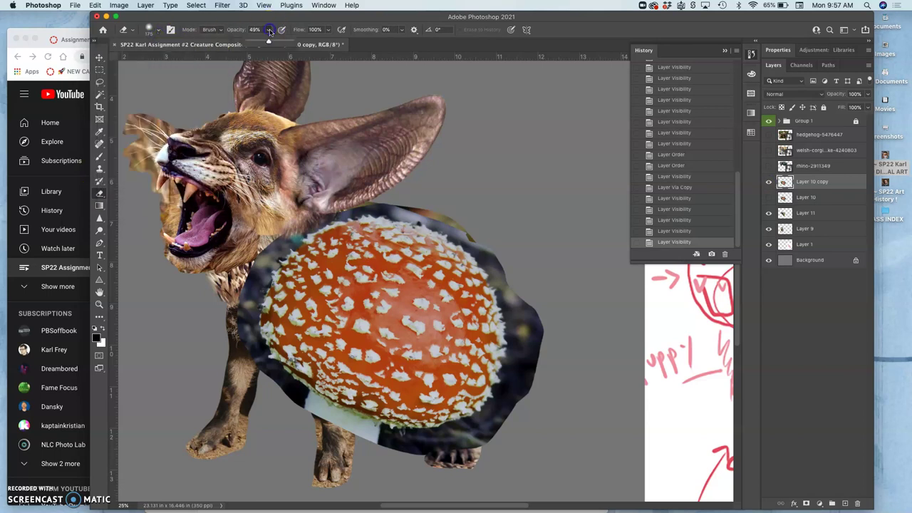
left_click(160, 33)
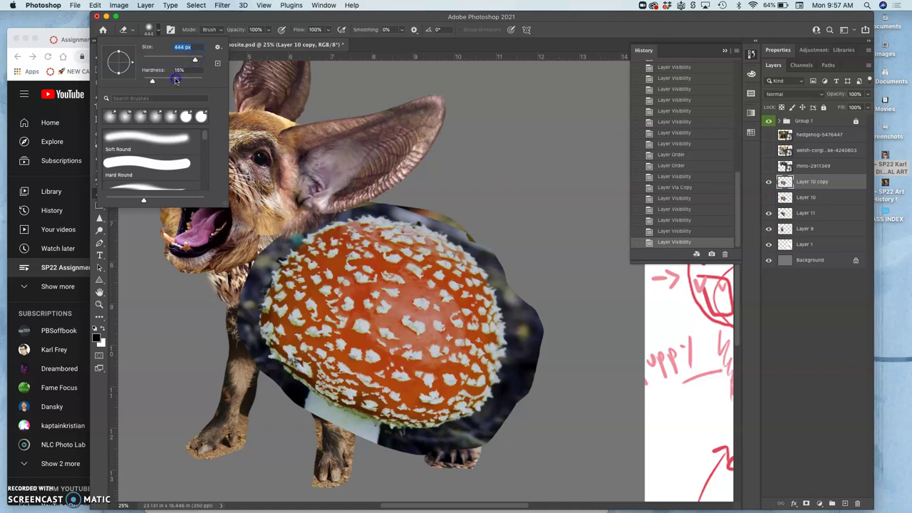
left_click_drag(135, 81, 135, 82)
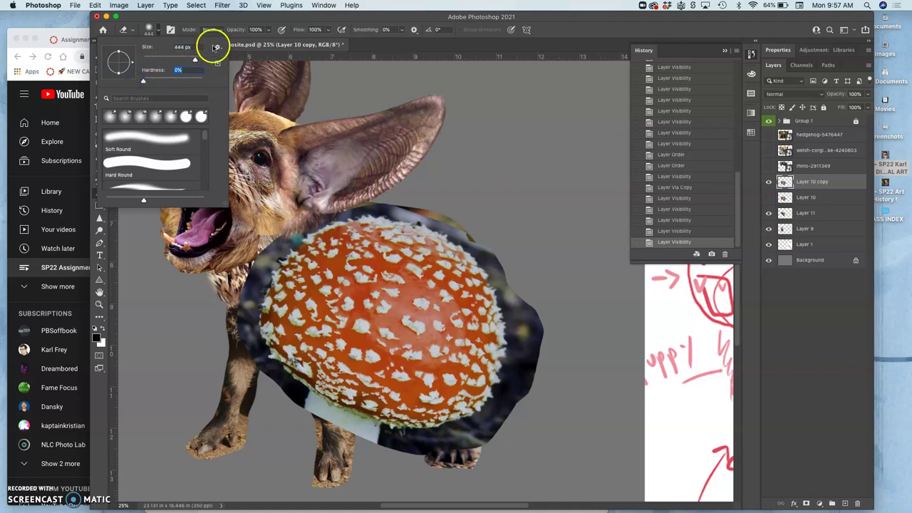
- Erase the mushroom's front and lower front edges on Layer 10 copy at full strength, then toggle the layer's visibility to compare
mouse_move(290, 215)
left_mouse_down()
mouse_move(242, 297)
mouse_move(282, 239)
mouse_move(250, 307)
mouse_move(297, 230)
mouse_move(250, 318)
mouse_move(262, 368)
left_mouse_up()
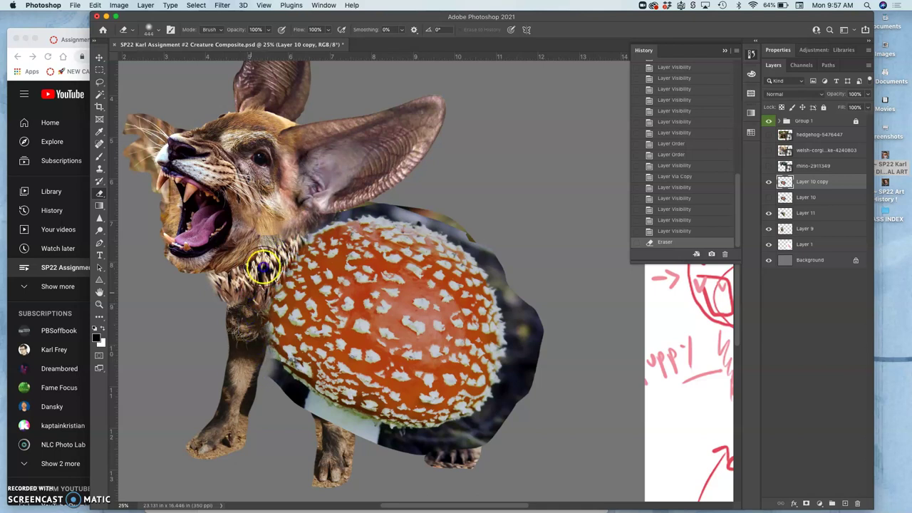
mouse_move(265, 263)
left_mouse_down()
mouse_move(304, 228)
mouse_move(315, 250)
mouse_move(334, 225)
mouse_move(371, 213)
mouse_move(379, 217)
mouse_move(352, 227)
mouse_move(346, 245)
mouse_move(356, 215)
mouse_move(355, 262)
mouse_move(318, 265)
mouse_move(365, 233)
mouse_move(376, 266)
mouse_move(350, 239)
mouse_move(355, 234)
mouse_move(427, 234)
mouse_move(314, 280)
mouse_move(279, 289)
left_mouse_up()
mouse_move(340, 399)
left_mouse_down()
mouse_move(314, 417)
mouse_move(302, 410)
mouse_move(387, 447)
left_mouse_up()
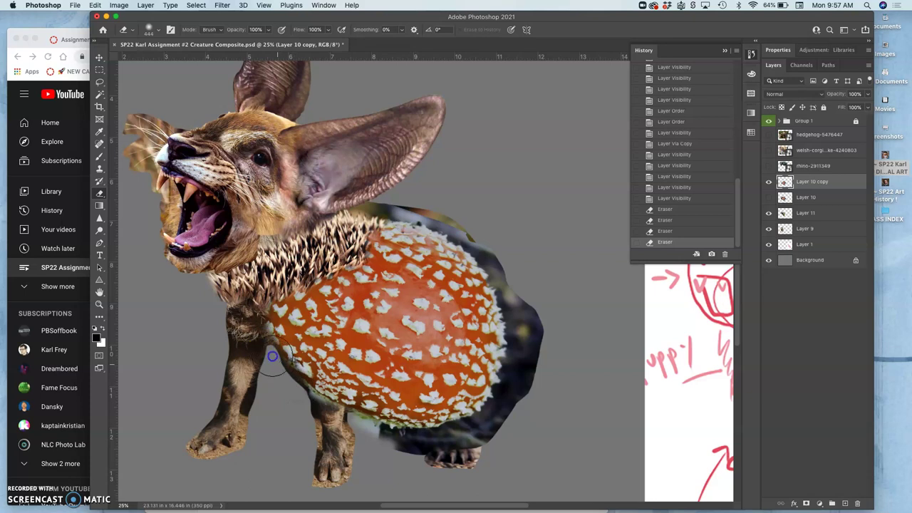
mouse_move(264, 309)
left_mouse_down()
mouse_move(277, 284)
mouse_move(277, 352)
mouse_move(351, 431)
mouse_move(370, 432)
mouse_move(361, 424)
mouse_move(458, 456)
mouse_move(405, 456)
mouse_move(432, 452)
mouse_move(396, 450)
mouse_move(376, 429)
mouse_move(391, 432)
mouse_move(338, 409)
left_mouse_up()
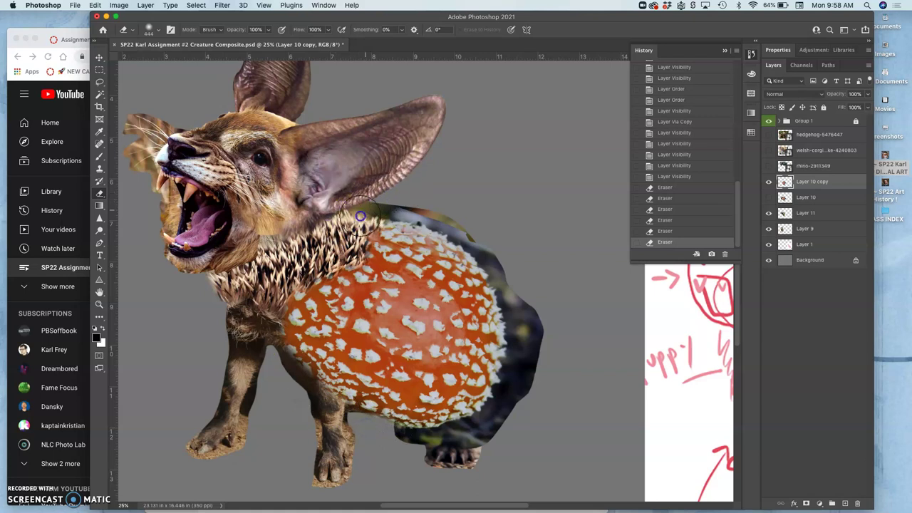
left_click_drag(352, 217, 284, 271)
left_click_drag(370, 198, 412, 184)
left_click(771, 184)
left_click(770, 184)
left_click(771, 184)
left_click(771, 184)
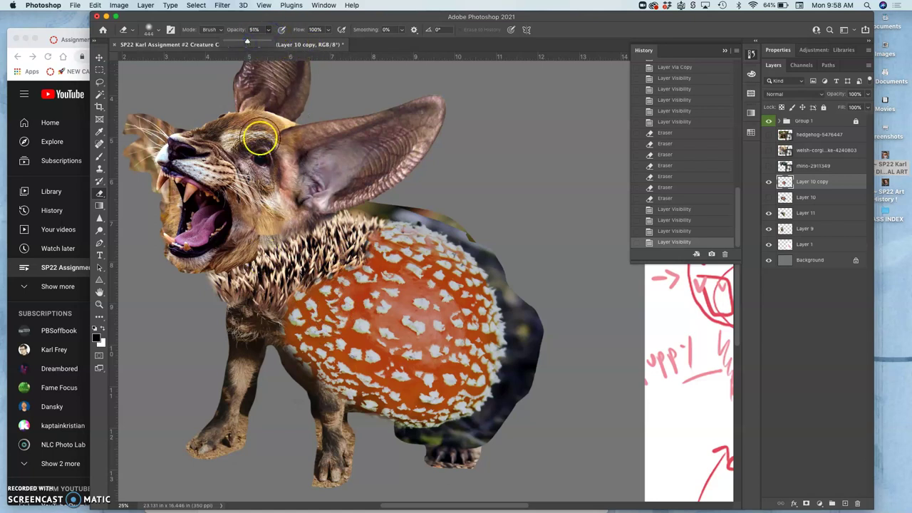
- Set the Eraser opacity to 51% and soften the mushroom's front edge on Layer 10 copy into the hedgehog spines and shoulder
mouse_move(275, 316)
left_mouse_down()
mouse_move(287, 360)
mouse_move(284, 311)
mouse_move(307, 370)
mouse_move(293, 291)
mouse_move(303, 342)
mouse_move(328, 391)
mouse_move(321, 317)
mouse_move(311, 298)
mouse_move(322, 353)
mouse_move(325, 328)
mouse_move(290, 289)
mouse_move(301, 281)
mouse_move(290, 305)
mouse_move(303, 373)
mouse_move(320, 378)
mouse_move(311, 353)
mouse_move(323, 376)
mouse_move(319, 352)
mouse_move(331, 381)
mouse_move(325, 303)
mouse_move(336, 318)
mouse_move(336, 301)
mouse_move(345, 387)
left_mouse_up()
left_click(325, 393)
mouse_move(339, 276)
left_mouse_down()
mouse_move(376, 278)
mouse_move(368, 253)
left_mouse_up()
left_click(372, 235)
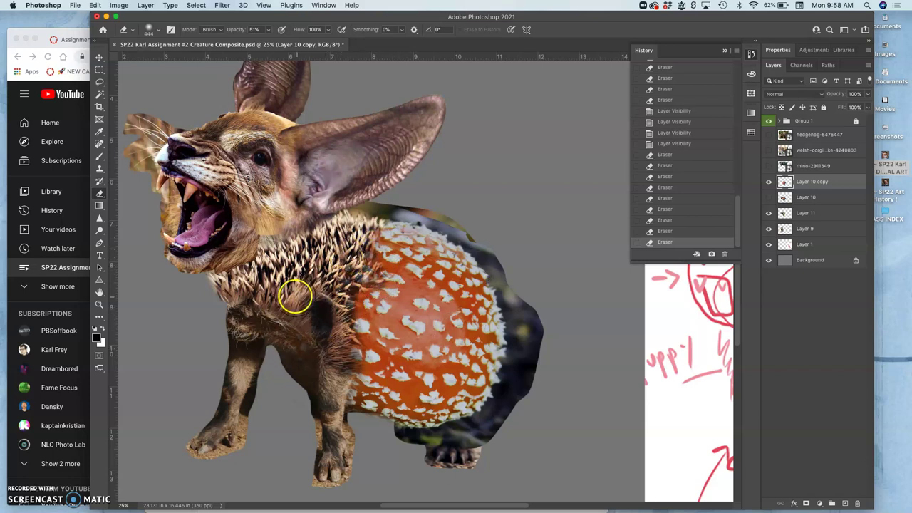
mouse_move(429, 302)
left_mouse_down()
mouse_move(393, 257)
mouse_move(306, 251)
mouse_move(334, 288)
mouse_move(311, 301)
left_mouse_up()
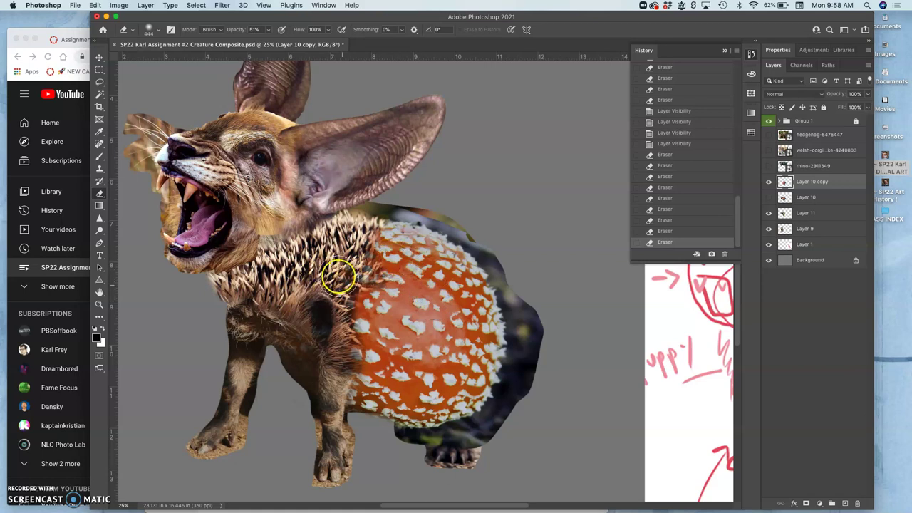
left_click(768, 181)
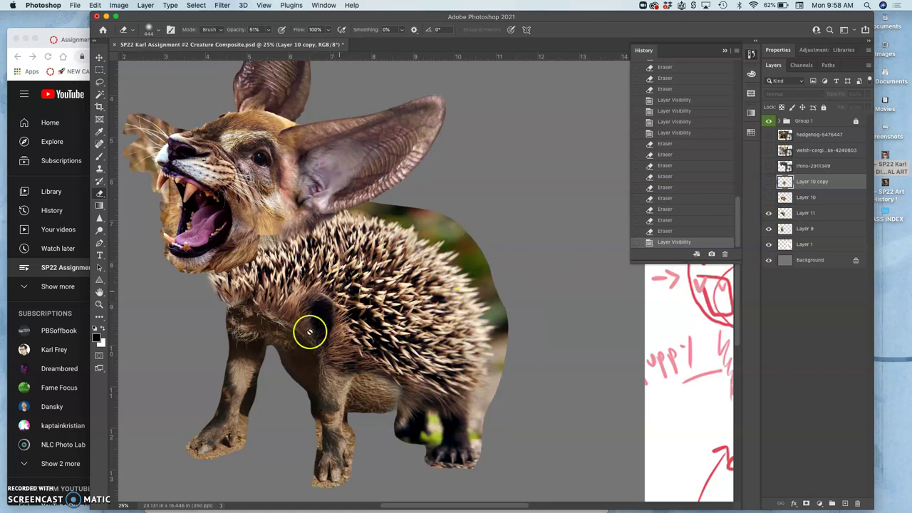
left_click(768, 182)
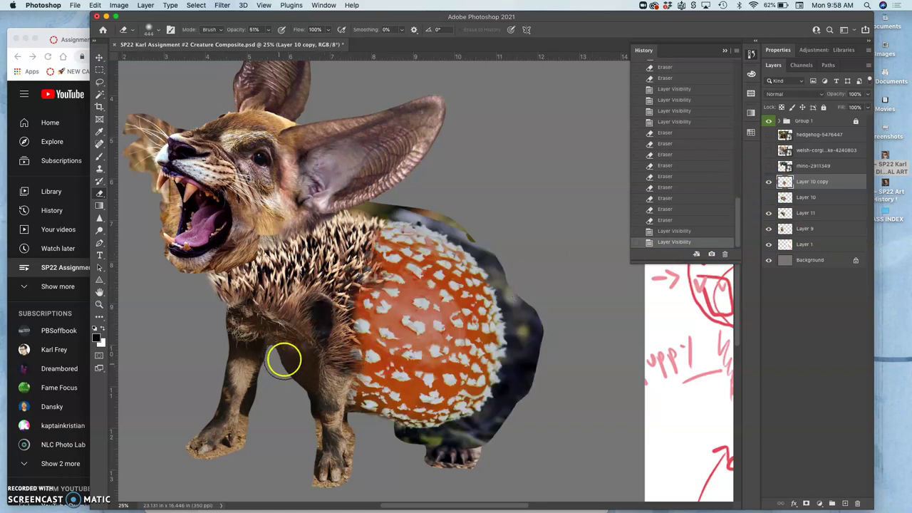
left_click_drag(301, 349, 309, 358)
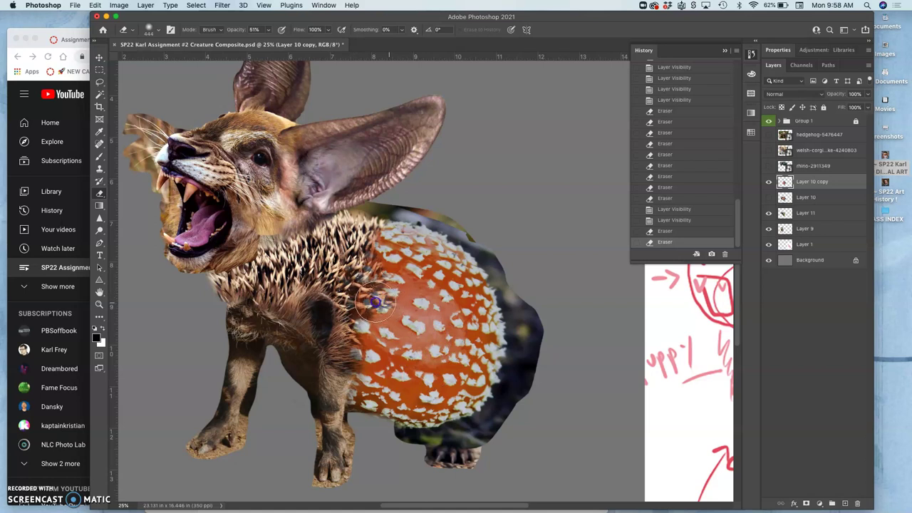
mouse_move(381, 240)
left_mouse_down()
mouse_move(393, 277)
mouse_move(360, 334)
mouse_move(370, 337)
mouse_move(353, 403)
mouse_move(375, 410)
left_mouse_up()
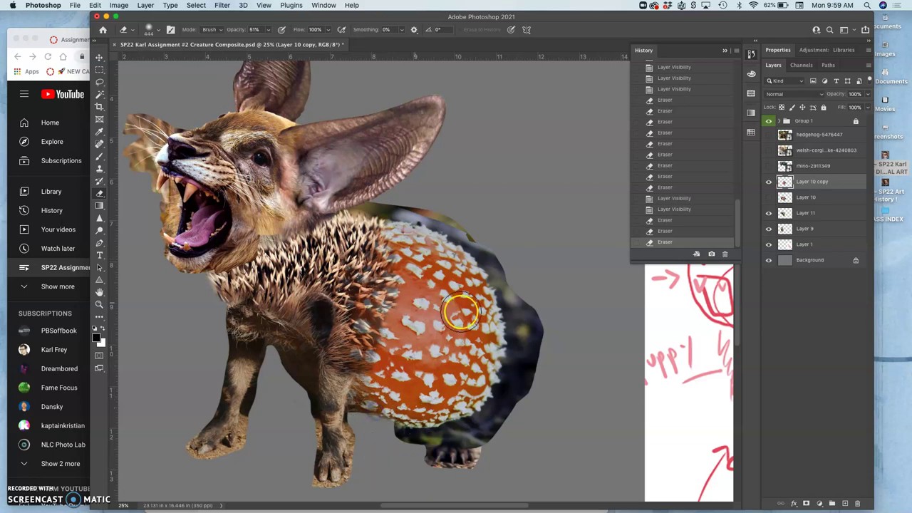
- Set the Eraser opacity to 22% and gradually fade the mushroom on Layer 10 copy further into the spines and belly
left_click(269, 30)
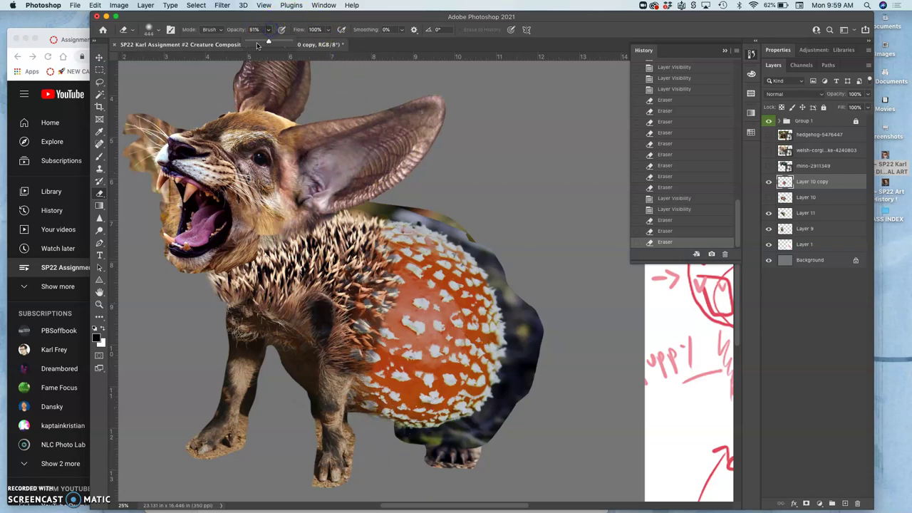
mouse_move(371, 270)
left_mouse_down()
mouse_move(396, 272)
mouse_move(403, 303)
mouse_move(380, 334)
mouse_move(370, 337)
mouse_move(370, 324)
mouse_move(382, 315)
mouse_move(370, 363)
mouse_move(356, 317)
left_mouse_up()
mouse_move(356, 316)
left_mouse_down()
mouse_move(367, 285)
mouse_move(363, 264)
mouse_move(360, 320)
mouse_move(342, 343)
mouse_move(353, 344)
mouse_move(376, 270)
mouse_move(392, 250)
mouse_move(401, 301)
mouse_move(401, 269)
mouse_move(424, 278)
mouse_move(412, 287)
mouse_move(390, 280)
mouse_move(399, 259)
mouse_move(372, 265)
mouse_move(363, 245)
left_mouse_up()
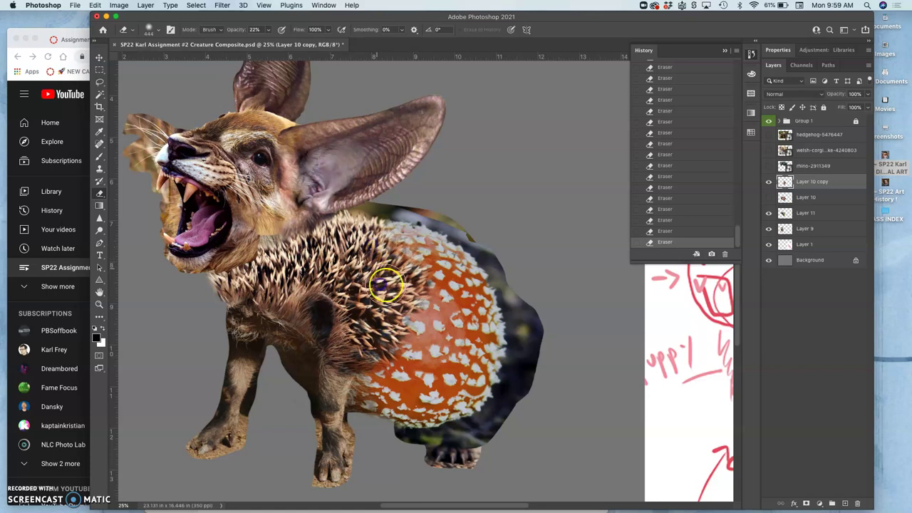
left_click(420, 360)
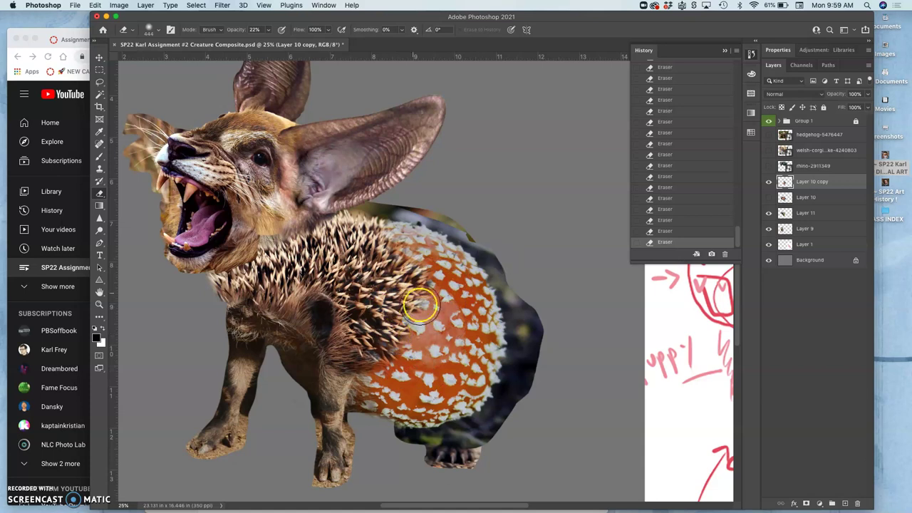
left_click_drag(425, 314, 369, 363)
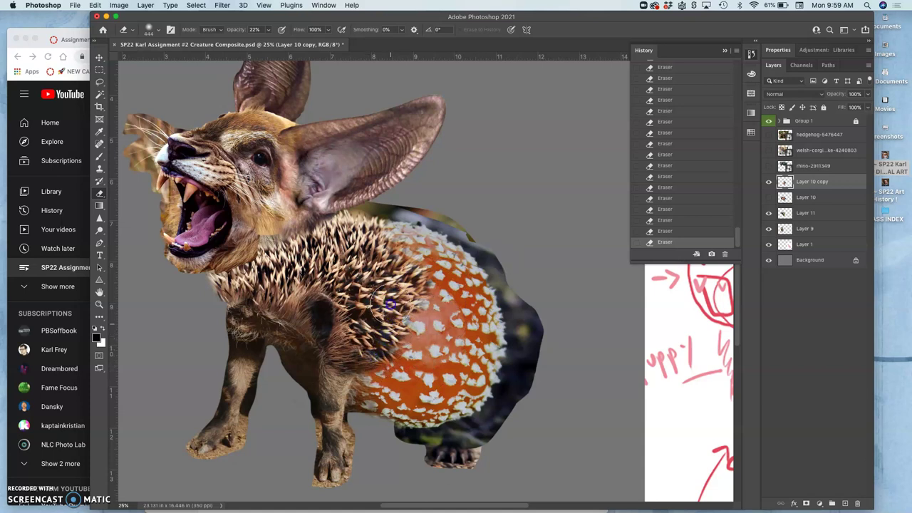
mouse_move(408, 285)
left_mouse_down()
mouse_move(457, 322)
mouse_move(436, 238)
mouse_move(443, 394)
mouse_move(417, 461)
mouse_move(355, 394)
mouse_move(377, 404)
mouse_move(360, 386)
mouse_move(420, 406)
mouse_move(370, 382)
mouse_move(396, 398)
mouse_move(392, 389)
mouse_move(424, 396)
mouse_move(398, 391)
mouse_move(382, 376)
mouse_move(425, 396)
mouse_move(474, 379)
mouse_move(420, 398)
mouse_move(459, 394)
mouse_move(439, 454)
mouse_move(448, 442)
mouse_move(444, 408)
mouse_move(377, 374)
mouse_move(422, 401)
mouse_move(394, 405)
mouse_move(405, 401)
mouse_move(405, 415)
mouse_move(380, 405)
mouse_move(419, 414)
left_mouse_up()
key("super+z")
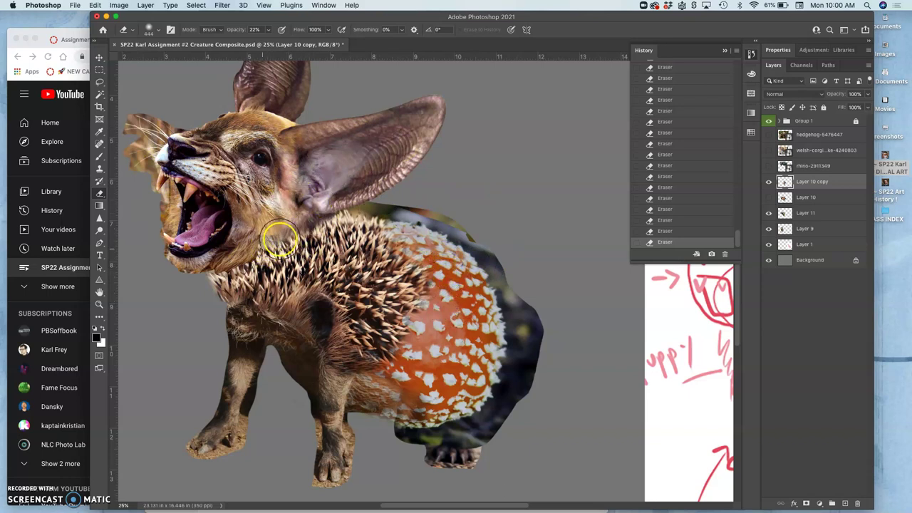
- Toggle the visibility of Layer 10 and the hedgehog's Layer 11 to examine which body areas each one covers
left_click(769, 198)
left_click(769, 199)
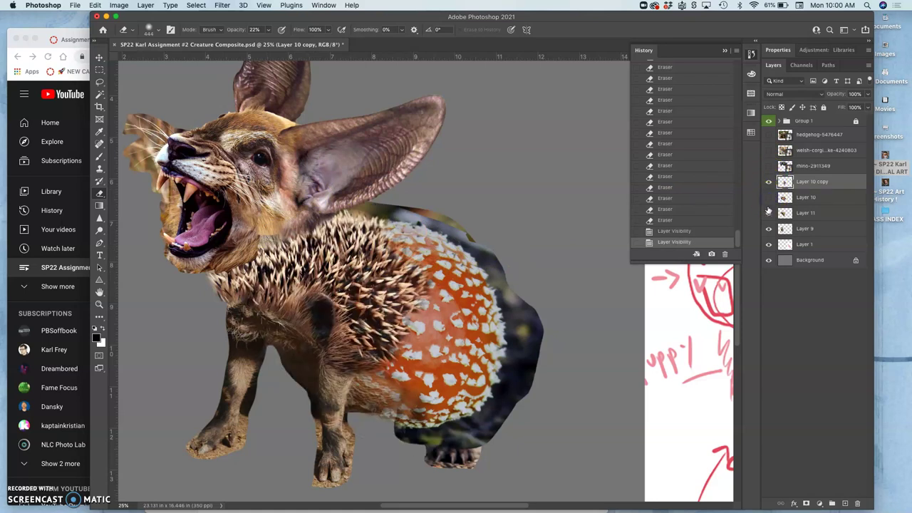
left_click(768, 214)
left_click(769, 214)
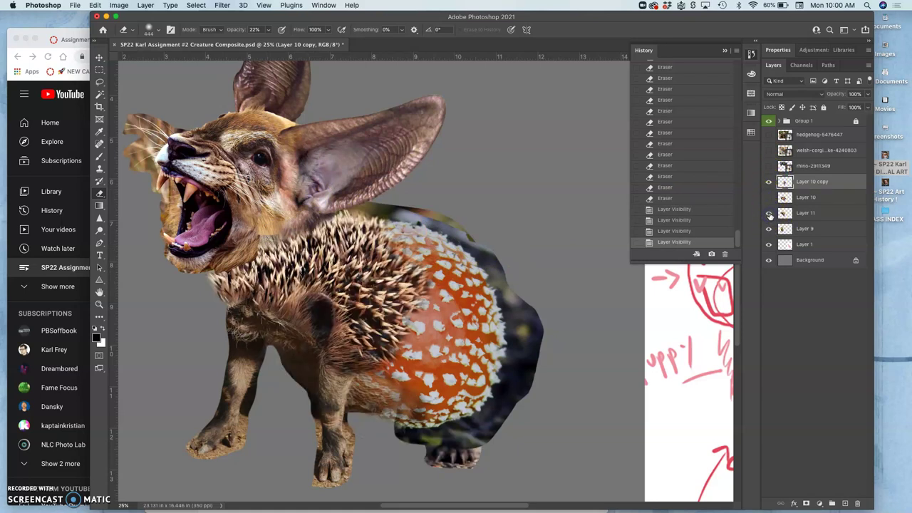
left_click(769, 215)
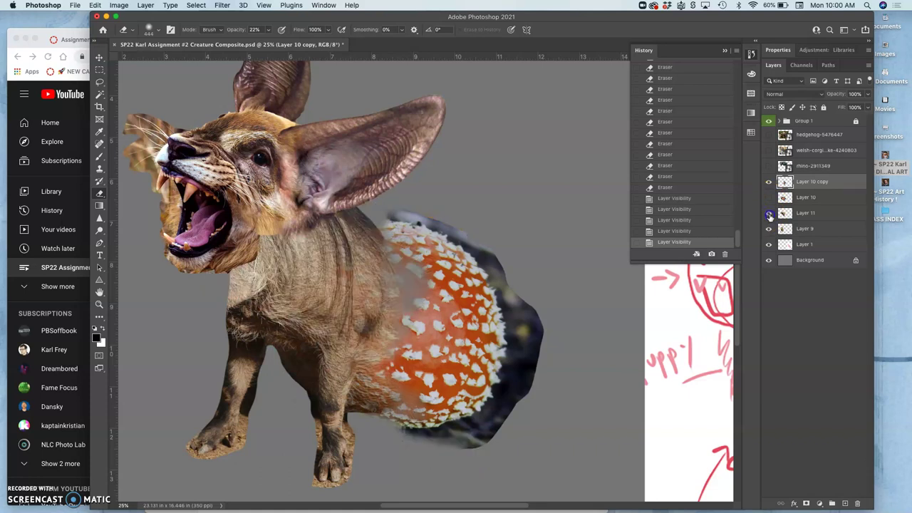
left_click(769, 214)
left_click(768, 214)
left_click(768, 214)
- On Layer 11, erase the dark hedgehog patch at the shoulder and upper front leg at 22% opacity to blend in the underlying body
left_click(801, 214)
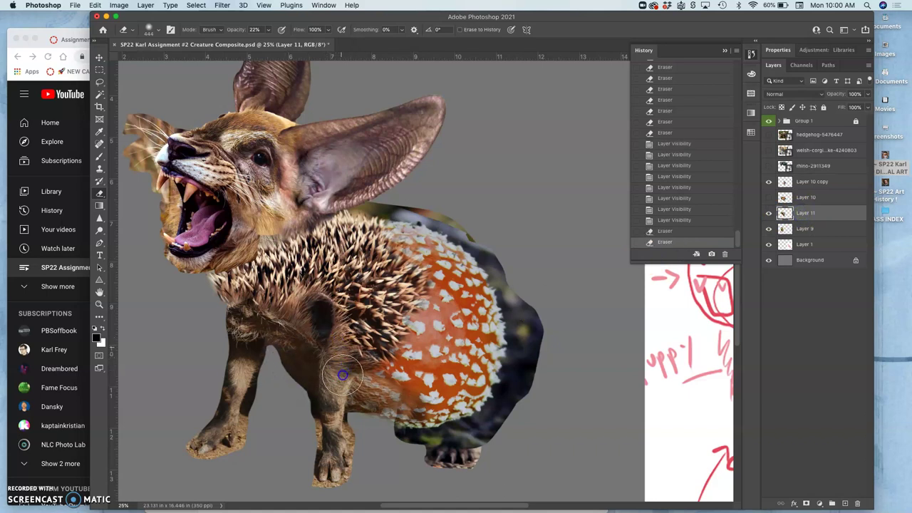
left_click_drag(341, 378, 347, 361)
left_click(343, 368)
left_click(339, 381)
left_click(339, 385)
left_click(337, 388)
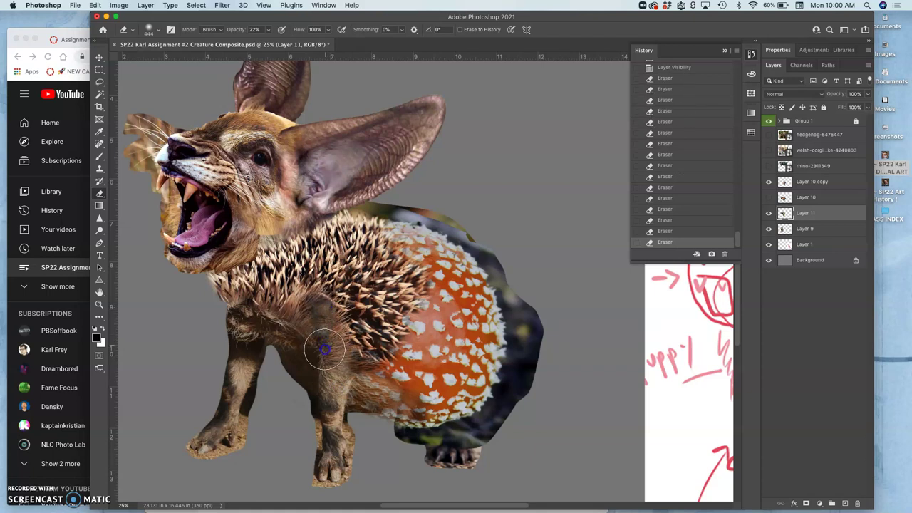
mouse_move(329, 404)
left_mouse_down()
mouse_move(309, 310)
mouse_move(354, 357)
mouse_move(368, 424)
mouse_move(314, 300)
mouse_move(311, 331)
mouse_move(307, 312)
mouse_move(273, 319)
mouse_move(216, 289)
mouse_move(230, 304)
mouse_move(270, 249)
mouse_move(264, 270)
mouse_move(266, 250)
mouse_move(294, 248)
left_mouse_up()
- Try further erasing across the hedgehog's spines on Layer 11, then undo the last five eraser strokes
mouse_move(464, 367)
left_mouse_down()
mouse_move(463, 309)
mouse_move(331, 262)
left_mouse_up()
key("super+z")
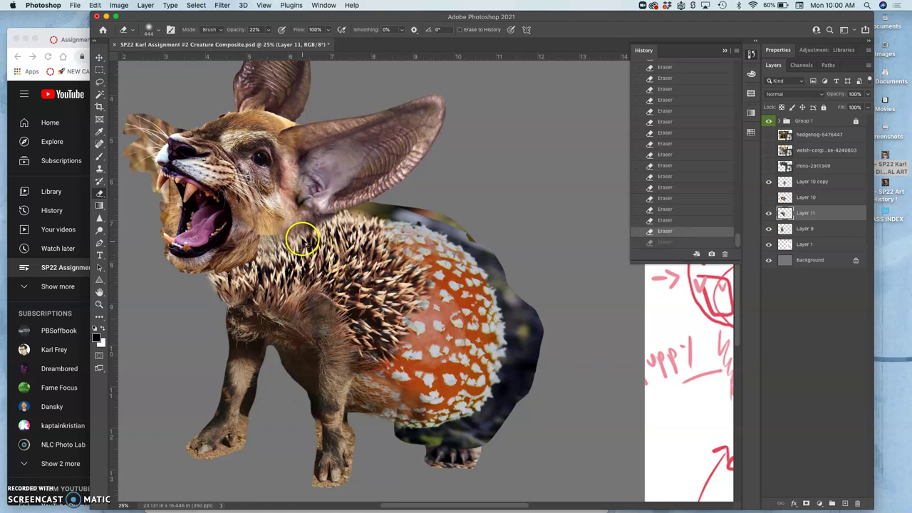
key("super+z")
key("super+z")
key("super+z")
key("super+z")
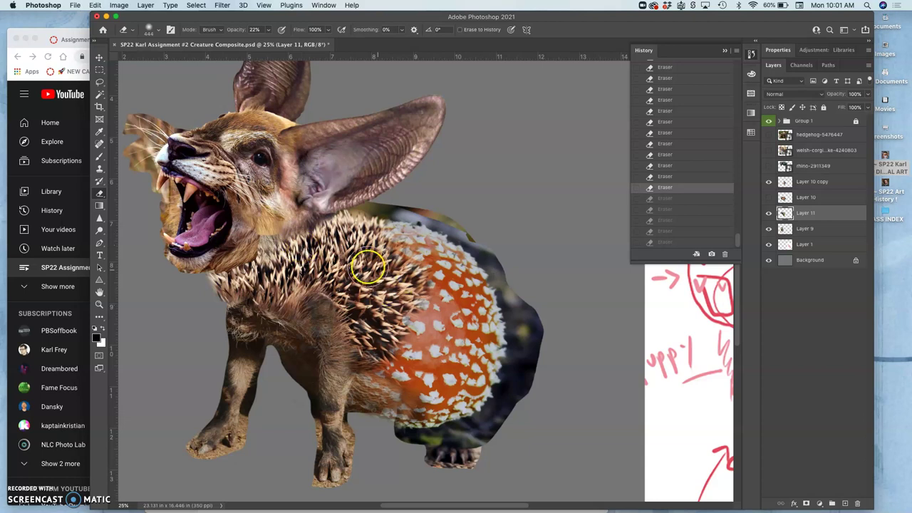
- Softly erase Layer 11 around the shoulder and lower edge of the spines, toggling Layer 10 copy to check the blend
mouse_move(356, 376)
left_mouse_down()
mouse_move(363, 371)
mouse_move(355, 372)
left_mouse_up()
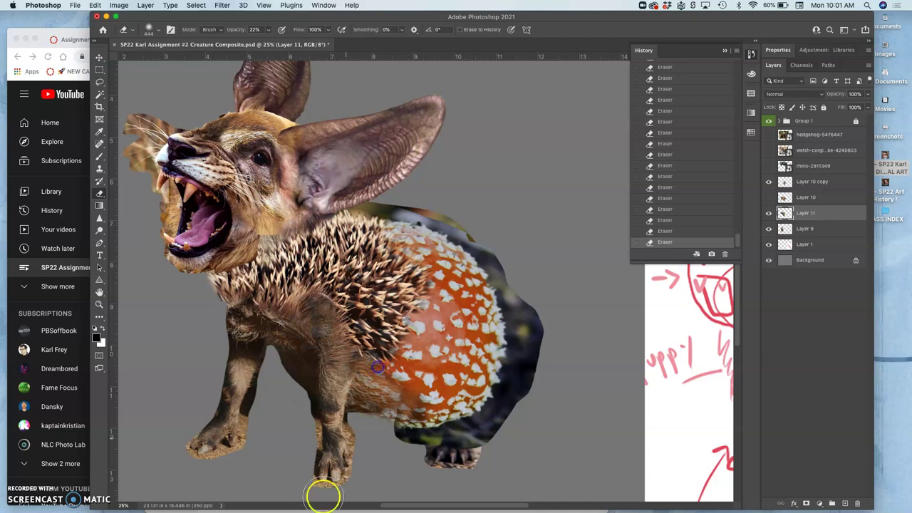
key("super+equal")
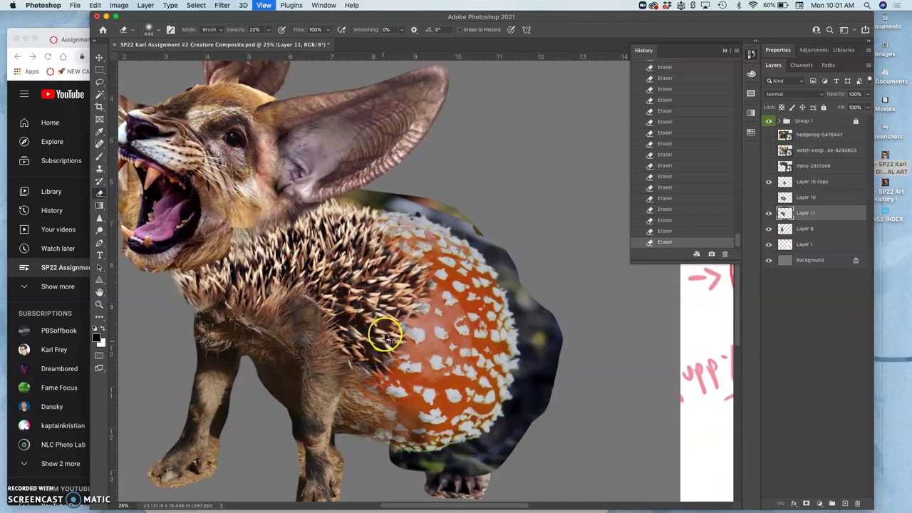
scroll(385, 324, "down", 5)
scroll(385, 324, "left", 3)
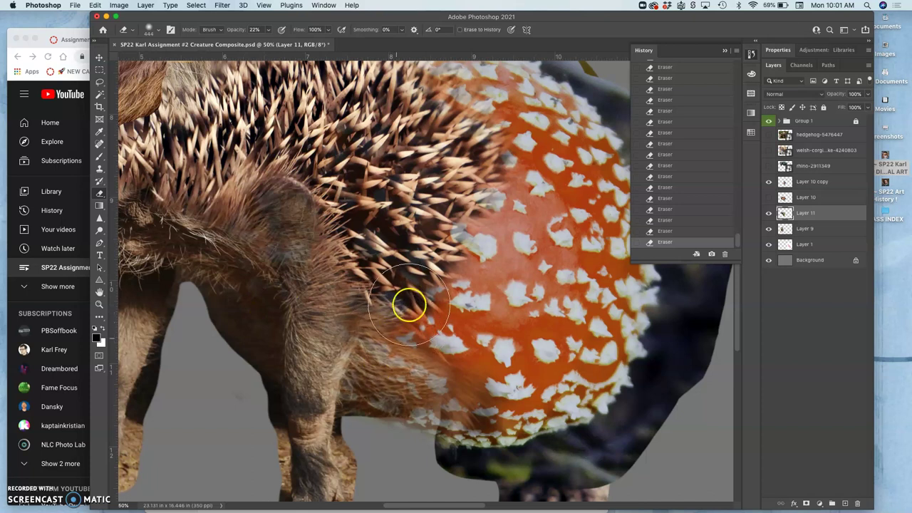
key("super+minus")
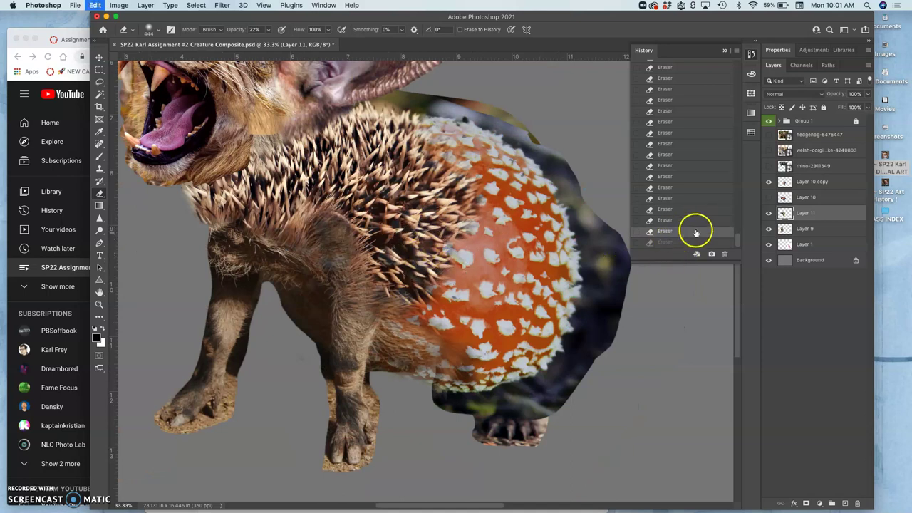
left_click(769, 183)
left_click(768, 183)
mouse_move(337, 255)
left_mouse_down()
mouse_move(332, 228)
mouse_move(347, 235)
mouse_move(340, 223)
mouse_move(341, 260)
left_mouse_up()
mouse_move(339, 262)
left_mouse_down()
mouse_move(341, 358)
mouse_move(329, 271)
mouse_move(358, 193)
mouse_move(349, 212)
mouse_move(377, 181)
mouse_move(372, 160)
mouse_move(346, 167)
left_mouse_up()
left_click(661, 184)
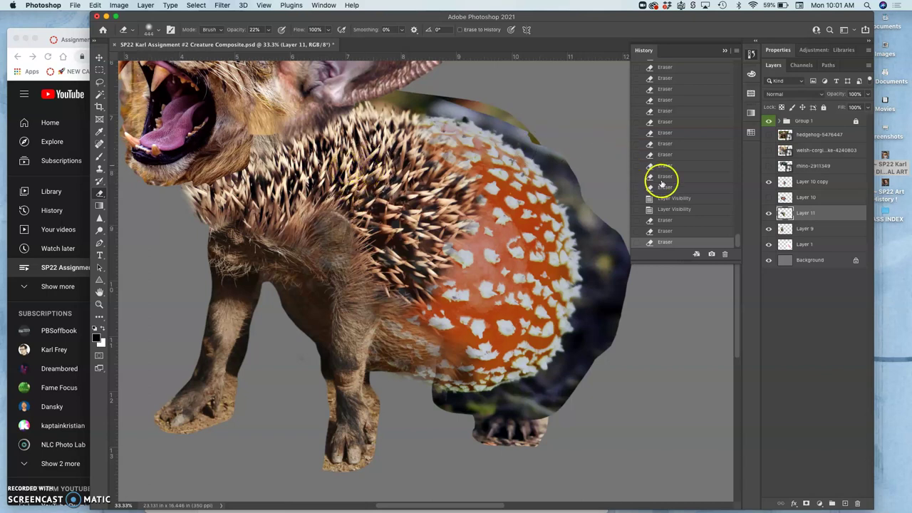
- Toggle the visibility of Layers 11 and 9 to examine how each contributes to the blended body
left_click(769, 213)
left_click(768, 213)
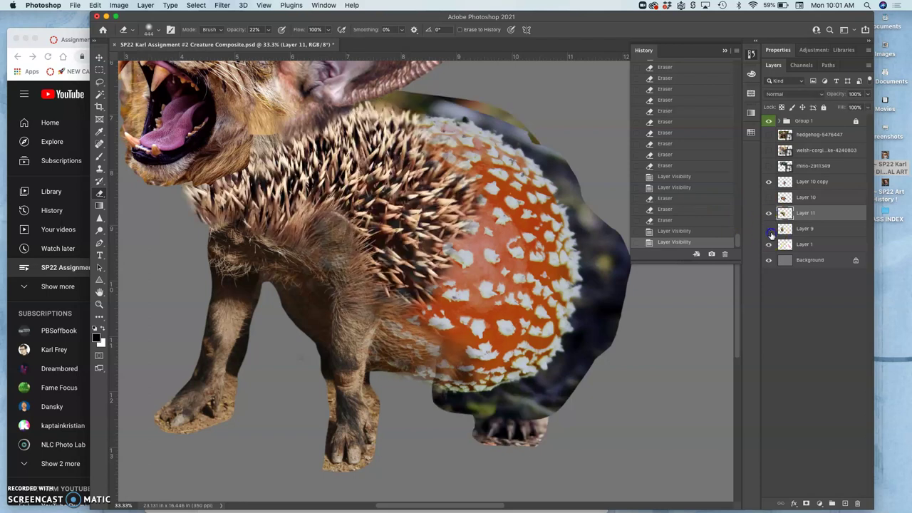
left_click(769, 229)
left_click(769, 228)
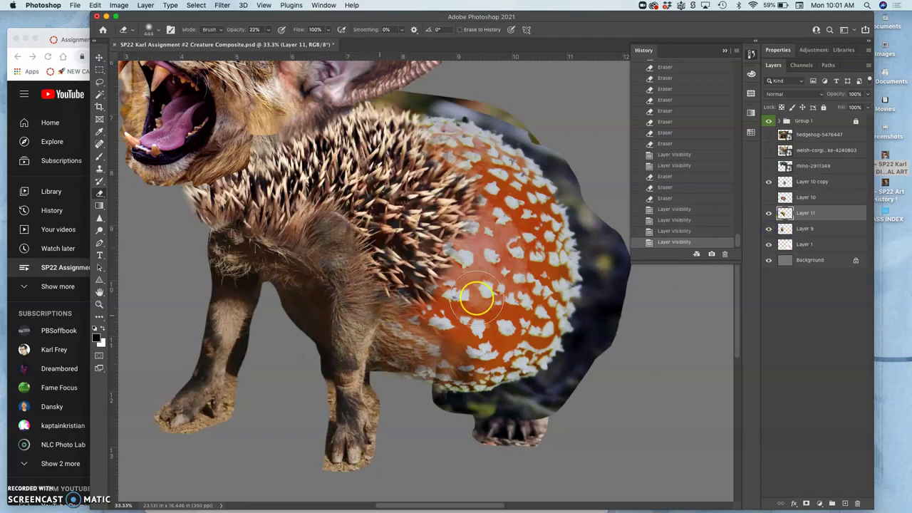
left_click(769, 229)
left_click(768, 228)
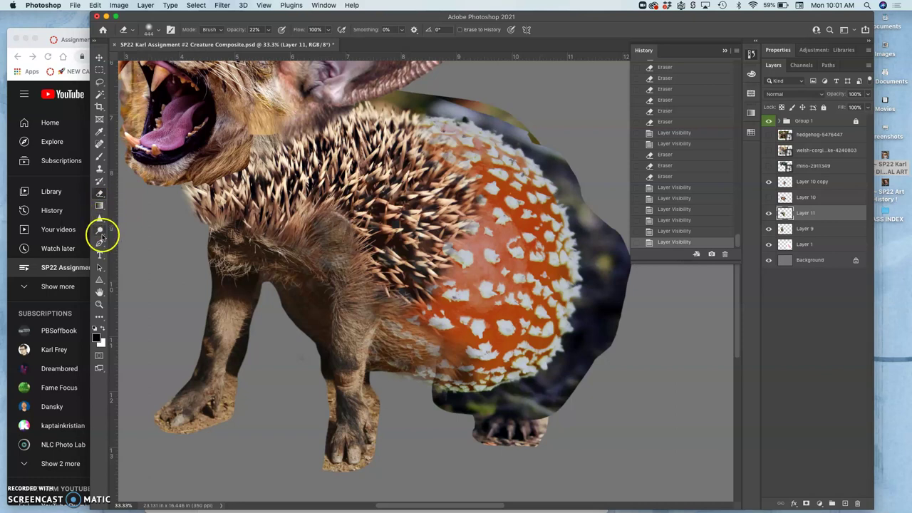
- Activate the Dodge tool and choose Midtones as its range
left_click(100, 230)
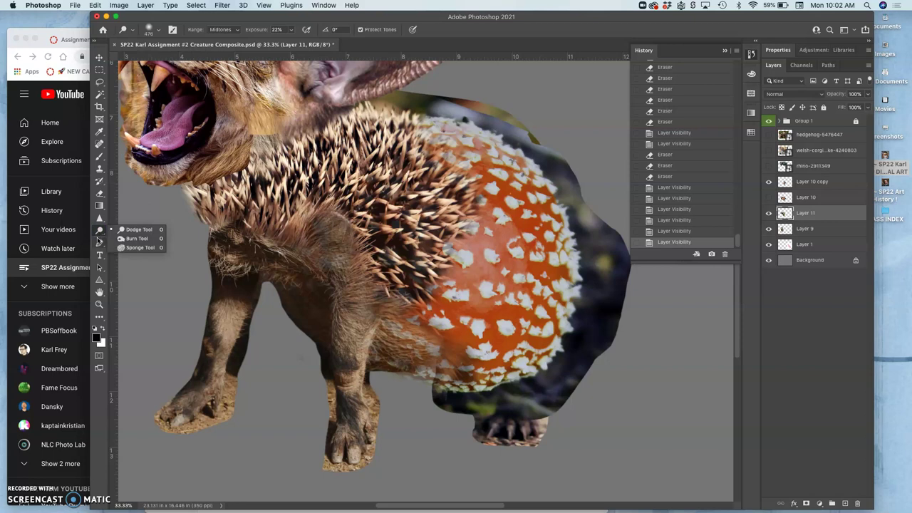
mouse_move(128, 237)
left_mouse_down()
mouse_move(131, 252)
mouse_move(146, 244)
mouse_move(135, 230)
left_mouse_up()
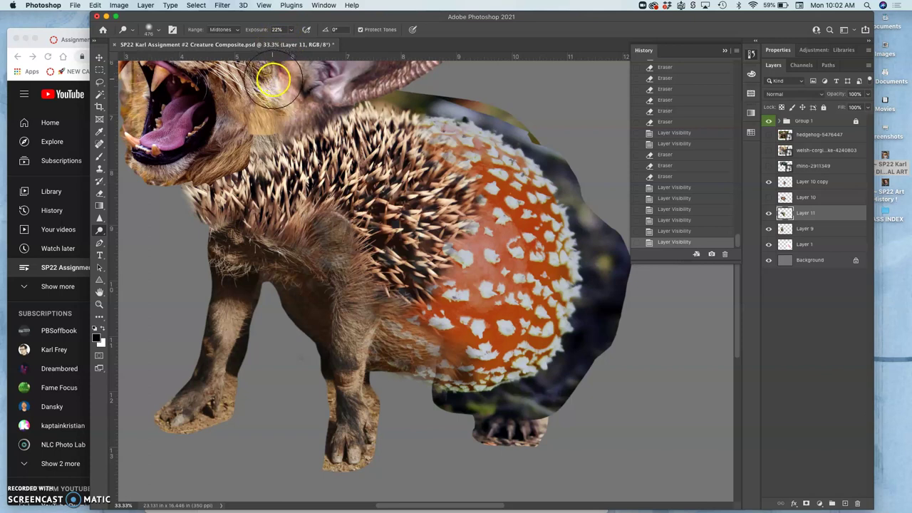
left_click_drag(273, 80, 281, 66)
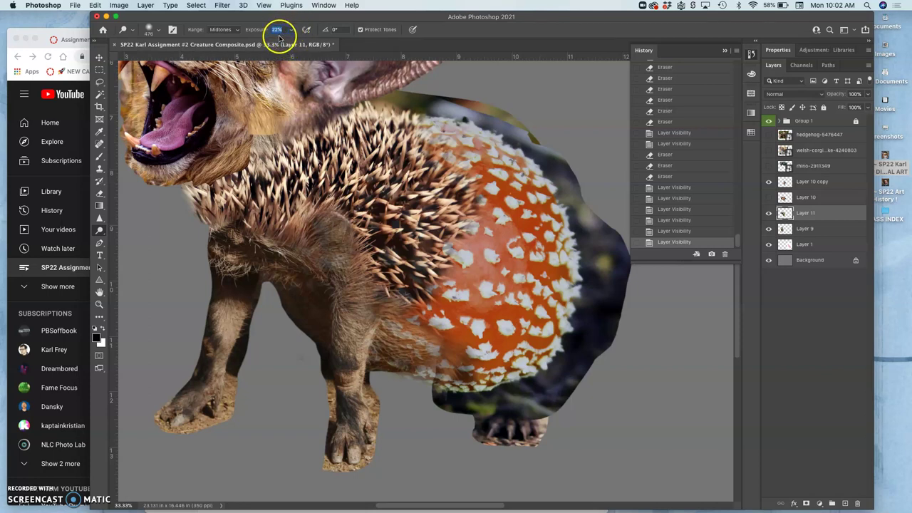
left_click(237, 29)
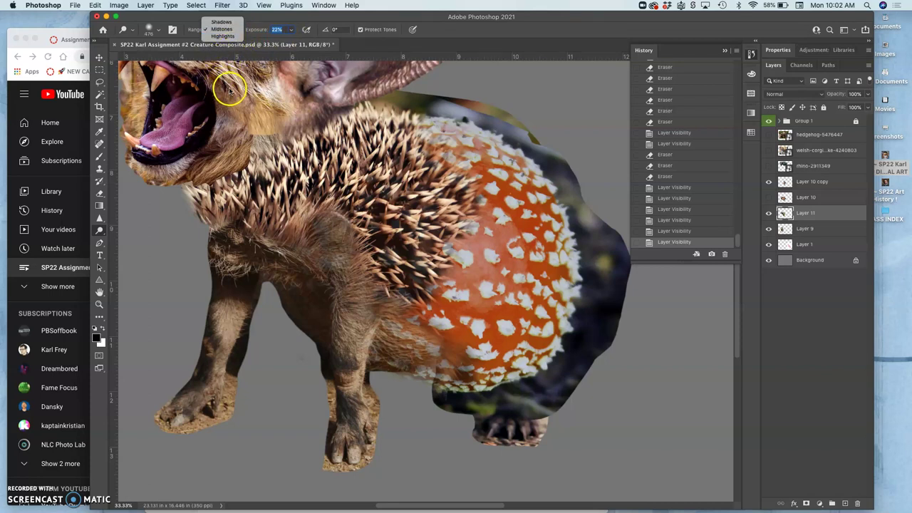
left_click(224, 29)
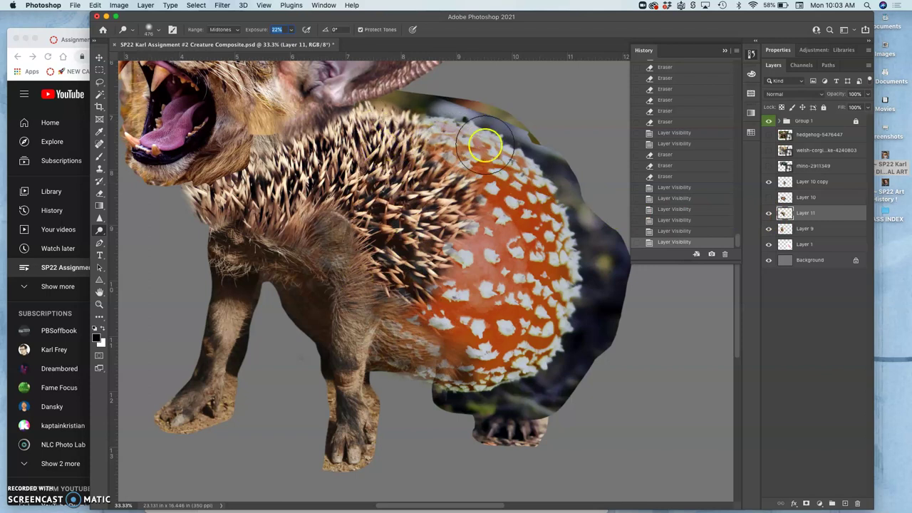
- Check Layer 10 copy by toggling its visibility, then lighten its upper and right-hand mushroom cap with Midtones Dodge strokes at 22% exposure
left_click(768, 182)
left_click(769, 183)
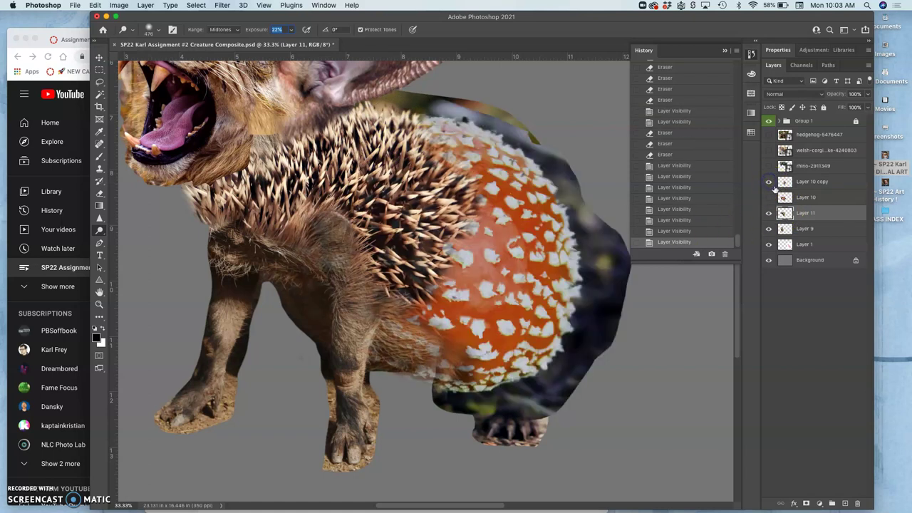
left_click(813, 182)
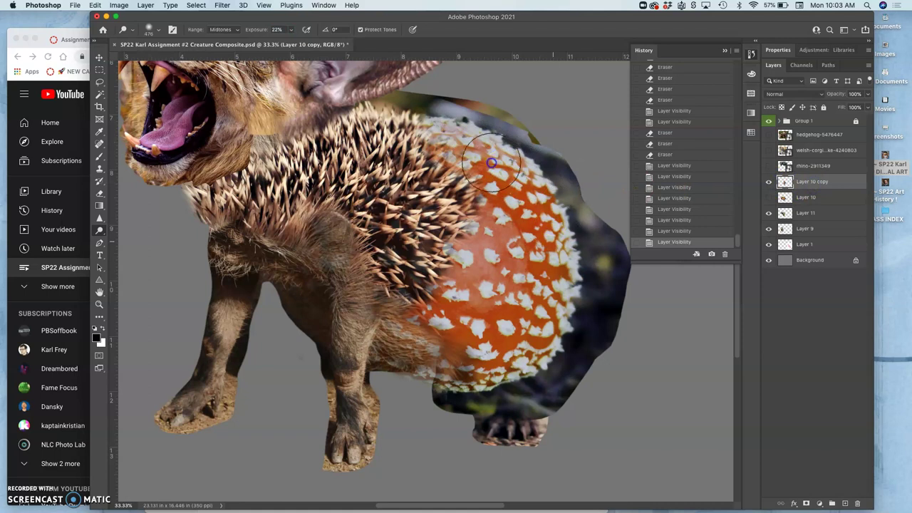
left_click_drag(476, 152, 459, 141)
left_click_drag(548, 288, 486, 159)
mouse_move(529, 238)
left_mouse_down()
mouse_move(468, 173)
mouse_move(502, 212)
mouse_move(507, 179)
mouse_move(458, 136)
left_mouse_up()
mouse_move(558, 223)
left_mouse_down()
mouse_move(539, 179)
mouse_move(447, 128)
left_mouse_up()
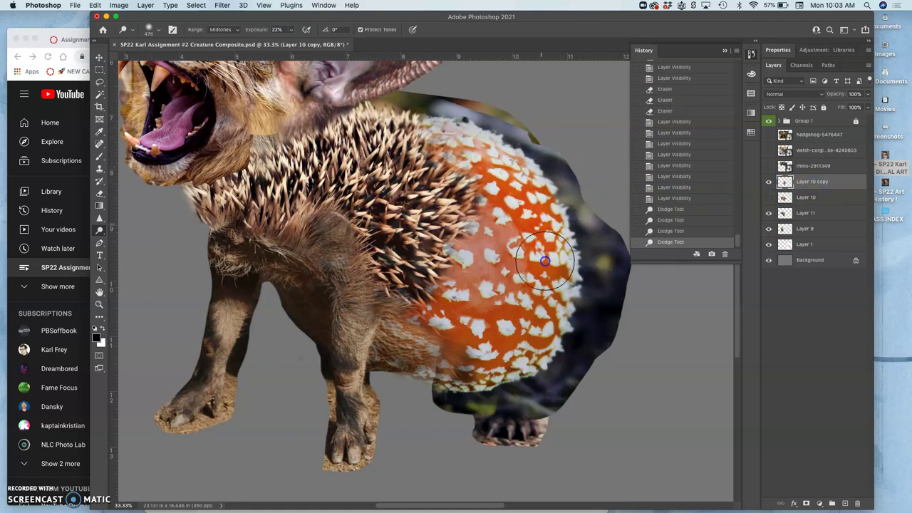
mouse_move(544, 261)
left_mouse_down()
mouse_move(466, 161)
mouse_move(486, 164)
mouse_move(533, 225)
mouse_move(502, 187)
mouse_move(519, 243)
mouse_move(505, 325)
mouse_move(548, 231)
mouse_move(527, 230)
left_mouse_up()
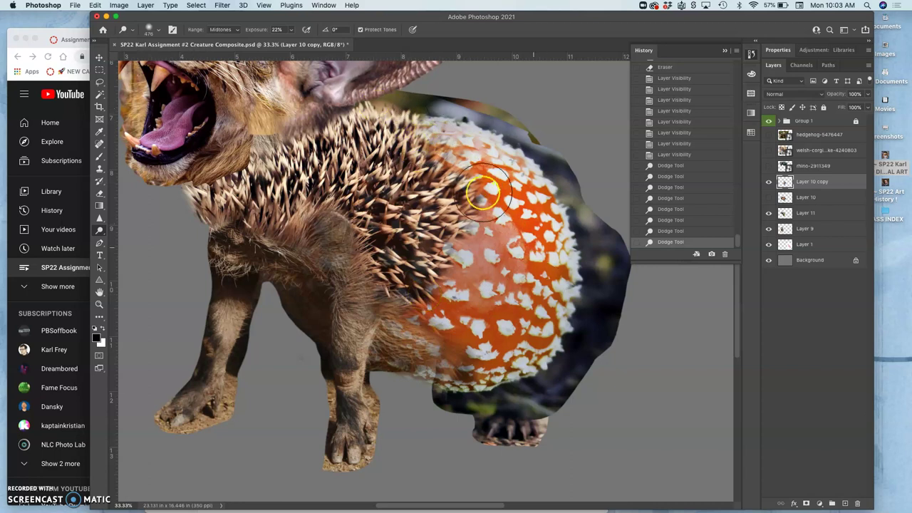
mouse_move(545, 247)
left_mouse_down()
mouse_move(489, 254)
mouse_move(499, 264)
mouse_move(514, 244)
mouse_move(323, 227)
left_mouse_up()
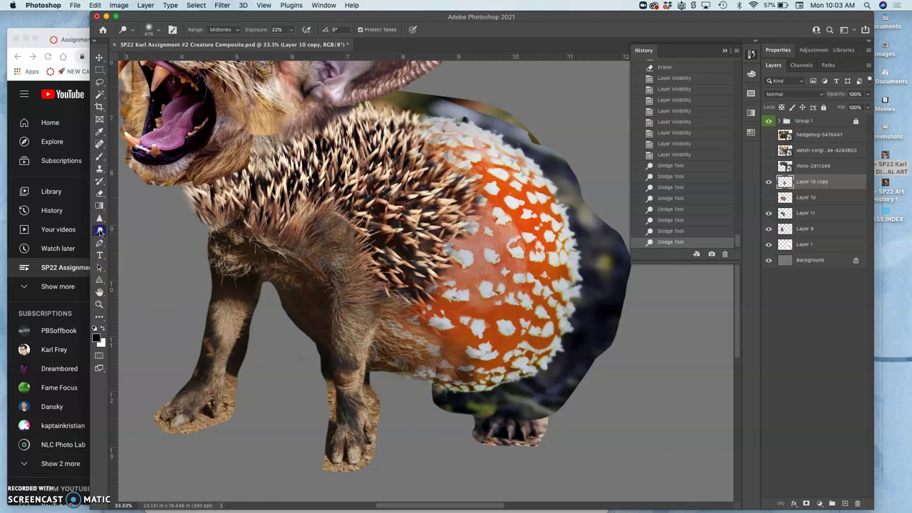
- Activate the Burn tool with its range on Midtones and a 412 px brush
left_click_drag(99, 231, 126, 240)
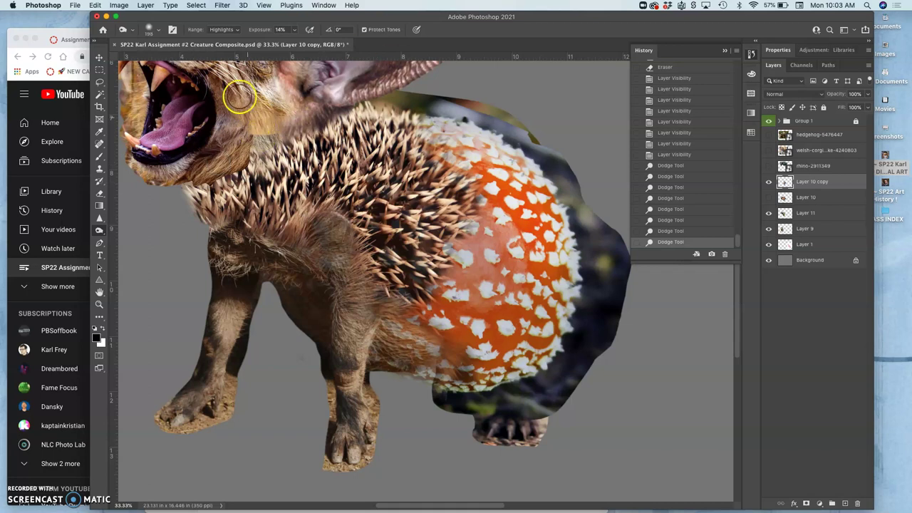
left_click(230, 33)
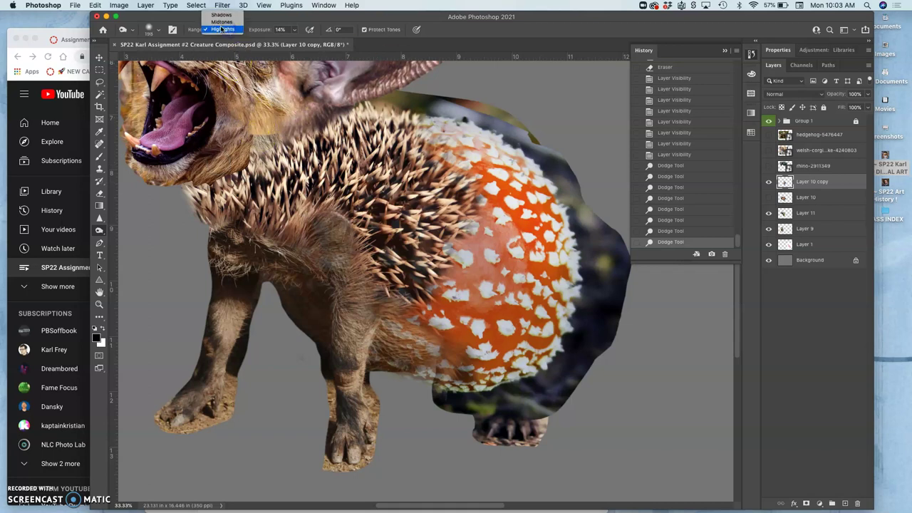
left_click(225, 22)
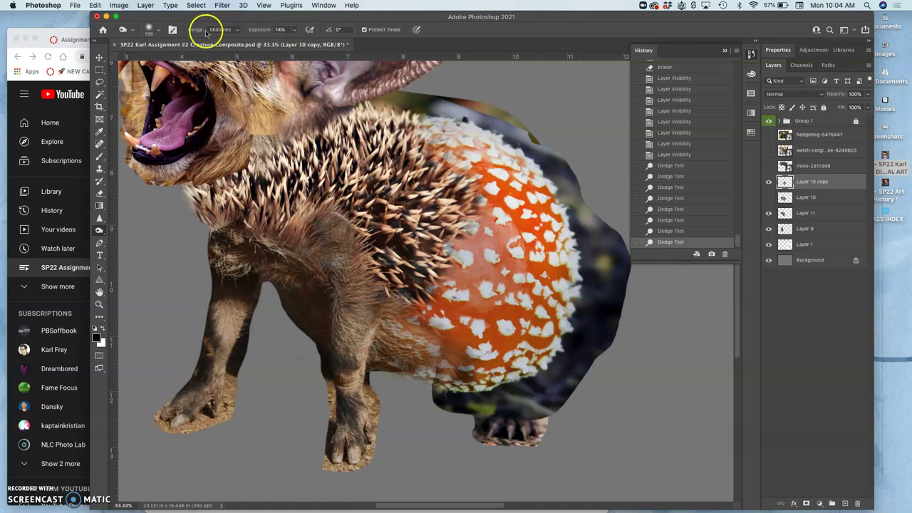
left_click(151, 31)
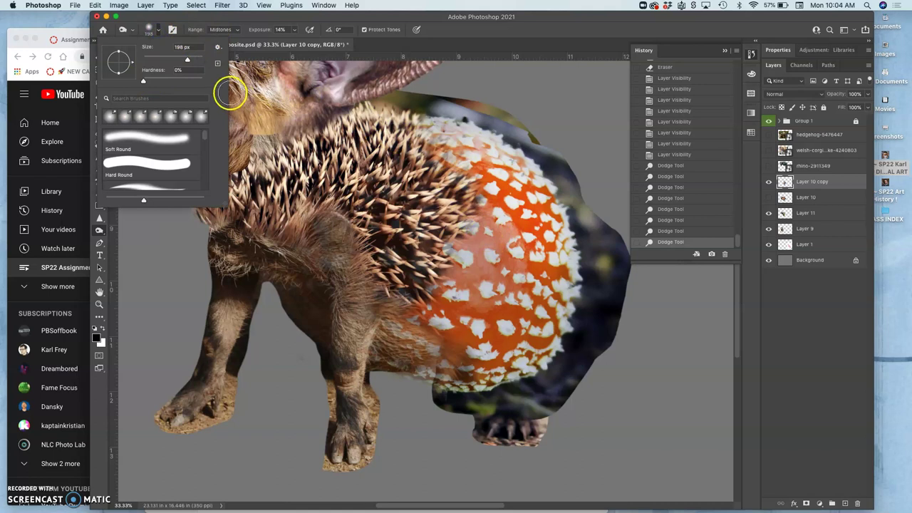
left_click_drag(193, 59, 194, 59)
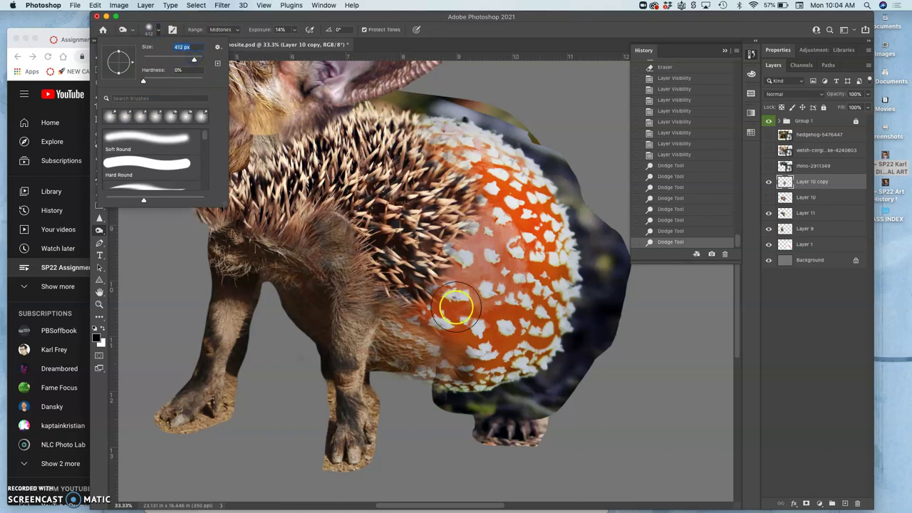
- Darken the lower part of the mushroom cap on Layer 10 copy with repeated Burn strokes beside the rhino's flank
left_click_drag(435, 333, 457, 340)
left_click_drag(422, 315, 472, 338)
mouse_move(452, 307)
left_mouse_down()
mouse_move(504, 326)
mouse_move(540, 309)
mouse_move(421, 300)
mouse_move(510, 344)
mouse_move(435, 312)
left_mouse_up()
left_click(515, 292, "alt")
left_click(456, 335, "alt")
left_click(494, 305, "alt")
left_click(451, 305, "alt")
left_click(508, 329, "alt")
left_click_drag(540, 319, 431, 350)
mouse_move(535, 338)
left_mouse_down()
mouse_move(430, 351)
mouse_move(526, 344)
mouse_move(457, 348)
mouse_move(500, 305)
left_mouse_up()
mouse_move(509, 365)
left_mouse_down()
mouse_move(435, 334)
mouse_move(512, 348)
mouse_move(455, 303)
left_mouse_up()
left_click(525, 319, "alt")
left_click(464, 261, "alt")
mouse_move(499, 265)
left_mouse_down()
mouse_move(529, 285)
mouse_move(531, 319)
left_mouse_up()
left_click_drag(427, 347, 474, 375)
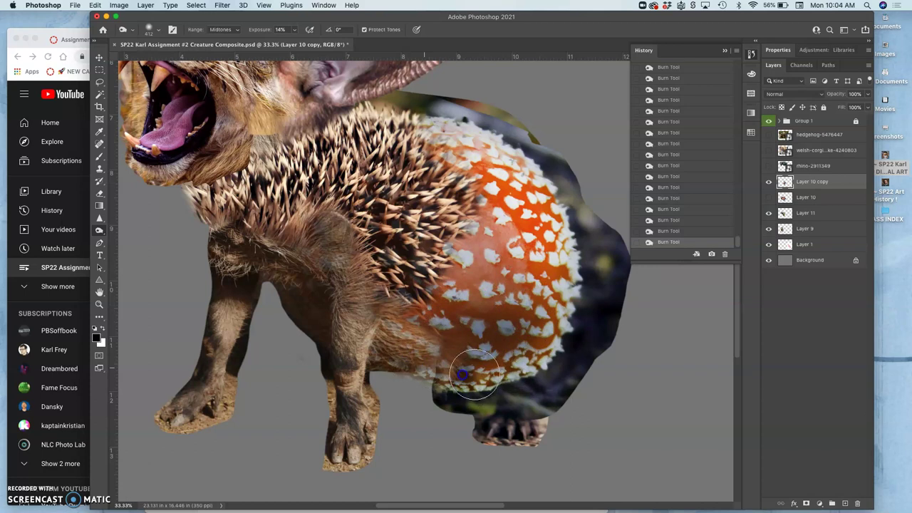
- Continue burning the middle and upper areas of the mushroom cap along the hedgehog spines to even out its shading
left_click(431, 289)
left_click(470, 244)
left_click_drag(470, 214, 512, 290)
mouse_move(515, 245)
left_mouse_down()
mouse_move(522, 270)
mouse_move(486, 223)
left_mouse_up()
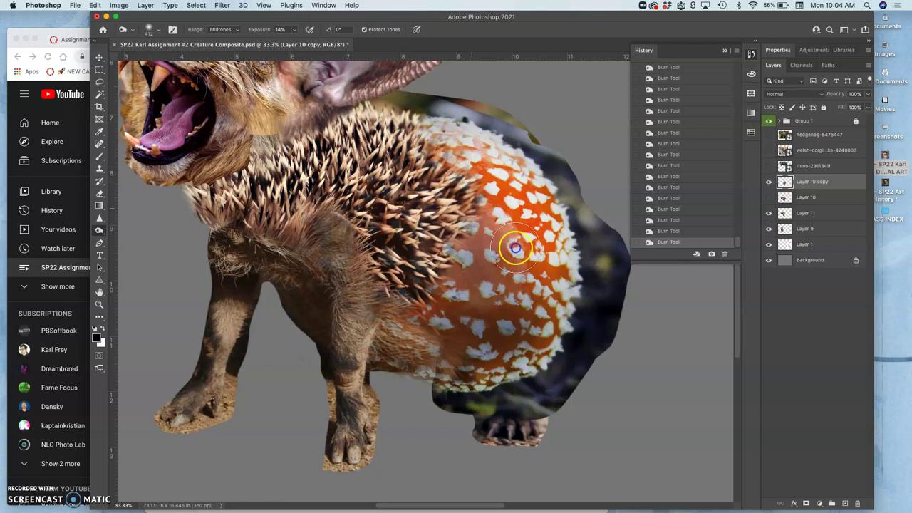
left_click(507, 211)
left_click(511, 231)
left_click(524, 294)
left_click(537, 258)
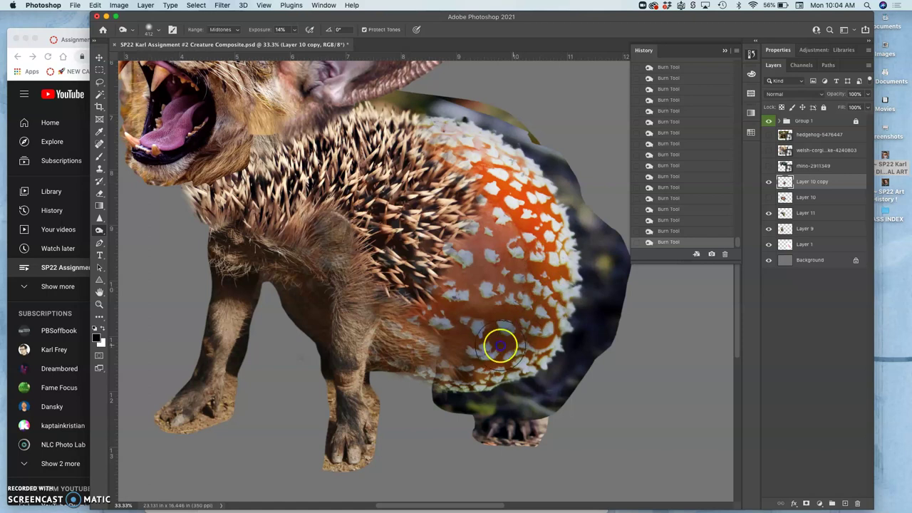
left_click(527, 320)
left_click(454, 327)
mouse_move(447, 262)
left_mouse_down()
mouse_move(477, 265)
mouse_move(475, 312)
mouse_move(515, 238)
mouse_move(531, 273)
mouse_move(525, 324)
mouse_move(491, 356)
mouse_move(421, 342)
mouse_move(488, 325)
mouse_move(531, 275)
mouse_move(515, 273)
mouse_move(513, 226)
left_mouse_up()
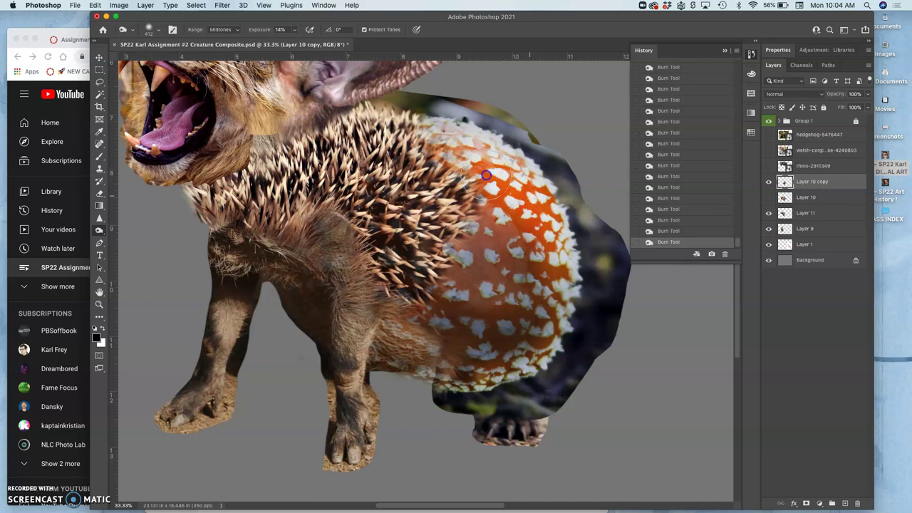
mouse_move(509, 184)
left_mouse_down()
mouse_move(552, 241)
mouse_move(515, 191)
mouse_move(534, 255)
mouse_move(509, 236)
mouse_move(499, 170)
mouse_move(526, 187)
mouse_move(527, 227)
left_mouse_up()
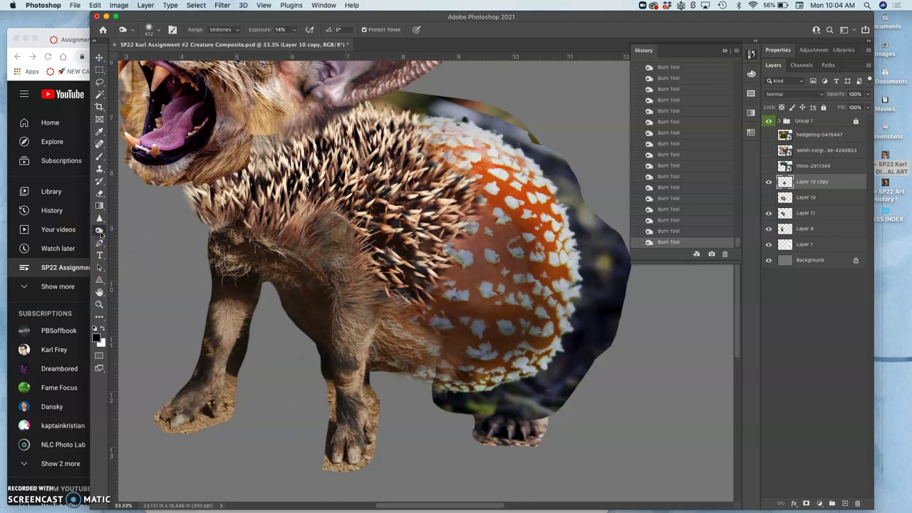
- Activate the Sponge tool and set its flow to 29% and brush size to 444 px
left_click(100, 231)
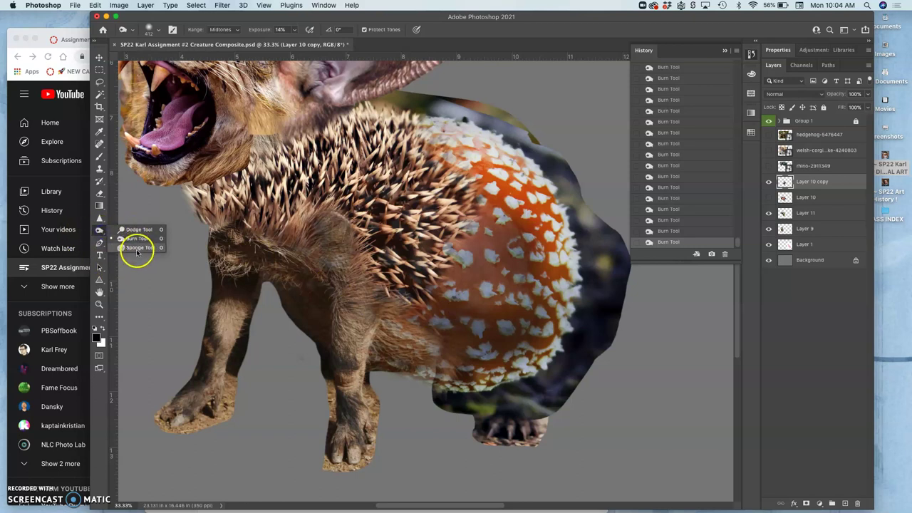
left_click(136, 253)
left_click(100, 231)
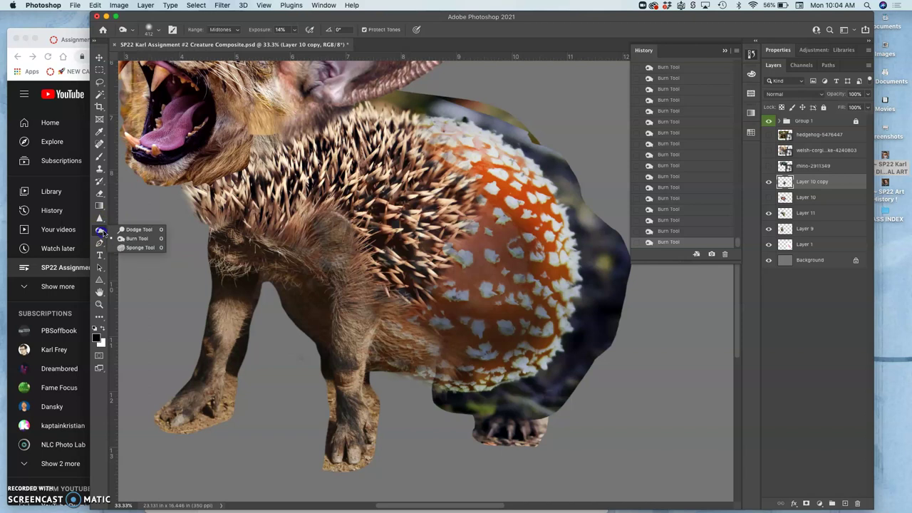
left_click(130, 246)
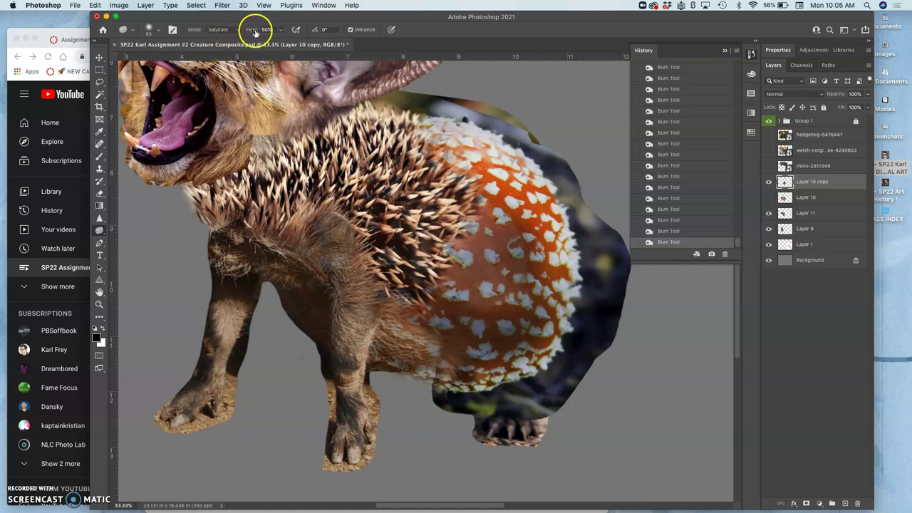
left_click(281, 30)
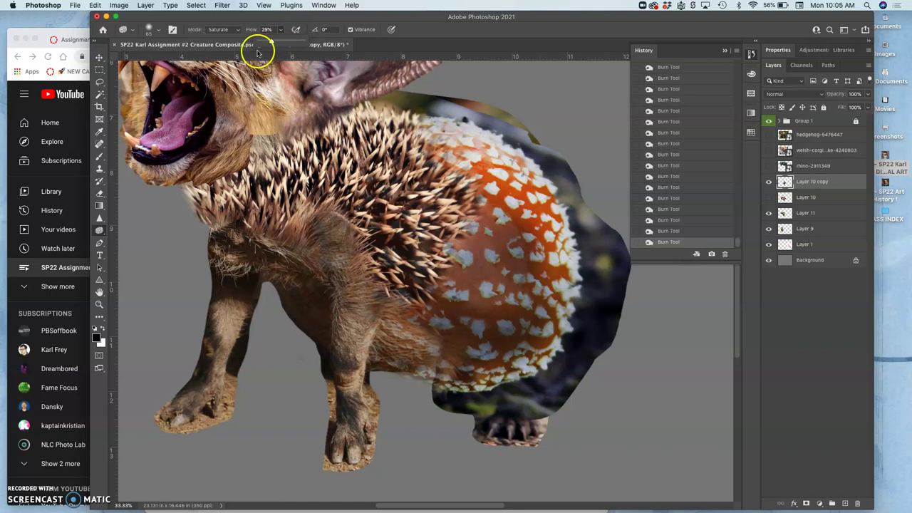
left_click(159, 32)
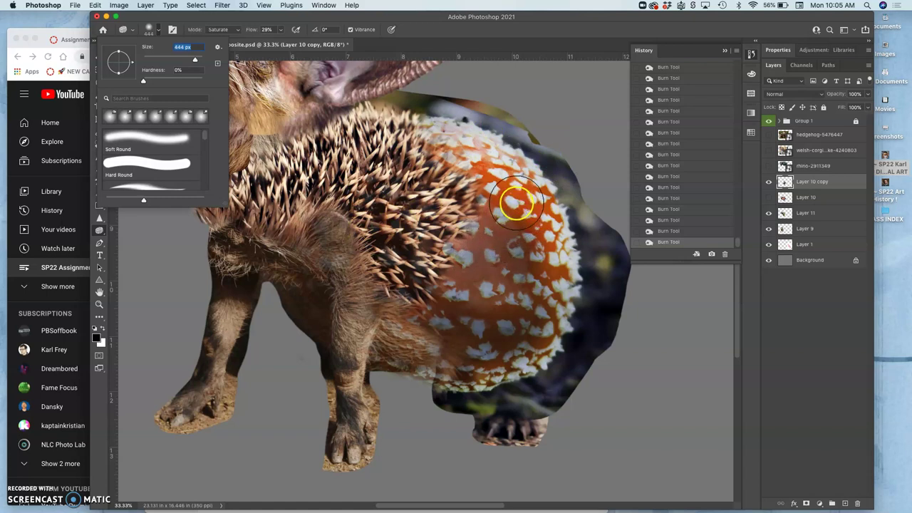
- Try a Saturate Sponge stroke over the upper mushroom cap, then undo that stroke
left_click(240, 32)
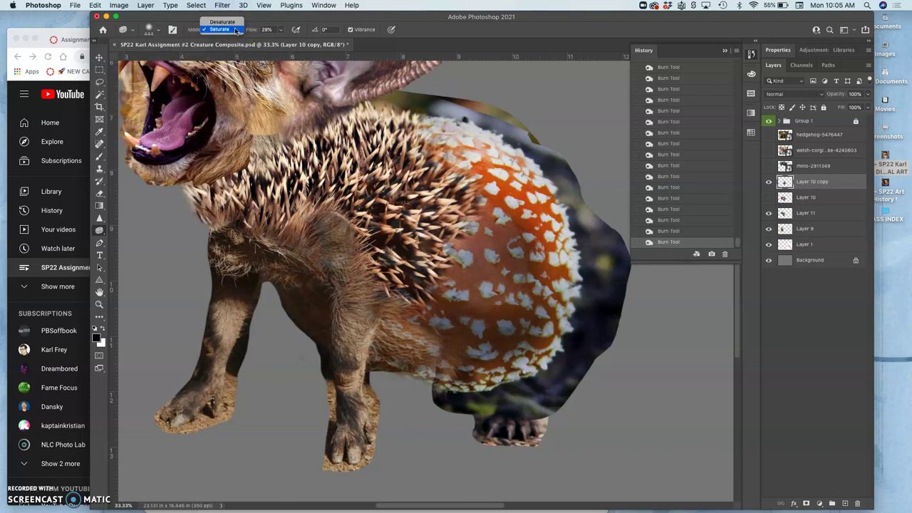
left_click(232, 22)
left_click(227, 30)
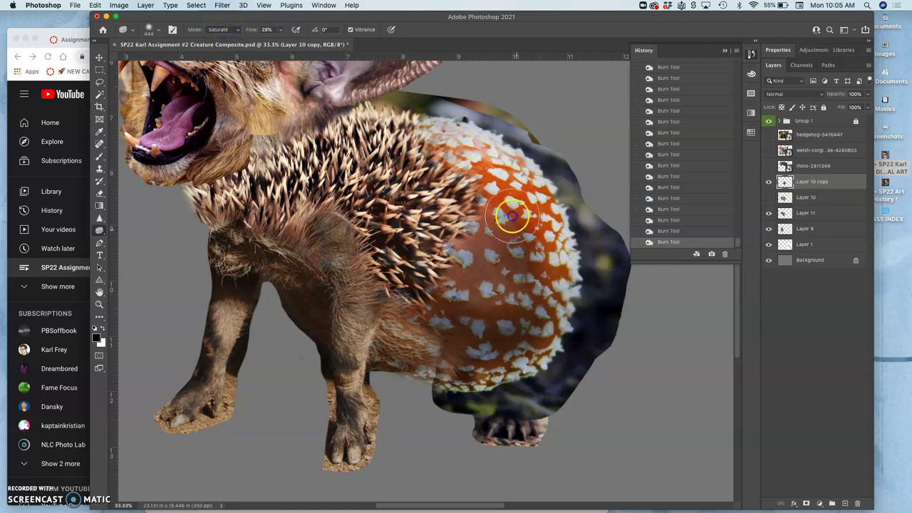
mouse_move(441, 158)
left_mouse_down()
mouse_move(459, 241)
mouse_move(490, 235)
mouse_move(473, 212)
mouse_move(497, 241)
mouse_move(506, 229)
mouse_move(463, 258)
left_mouse_up()
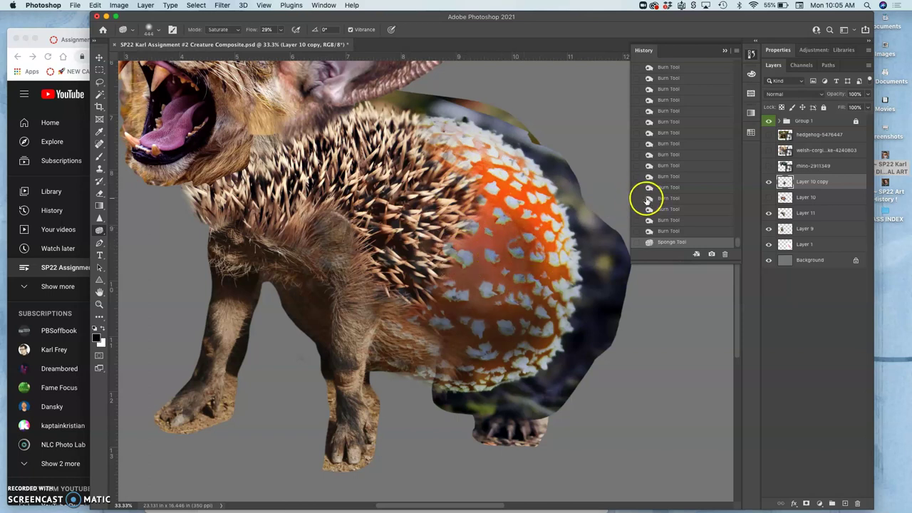
key("super+z")
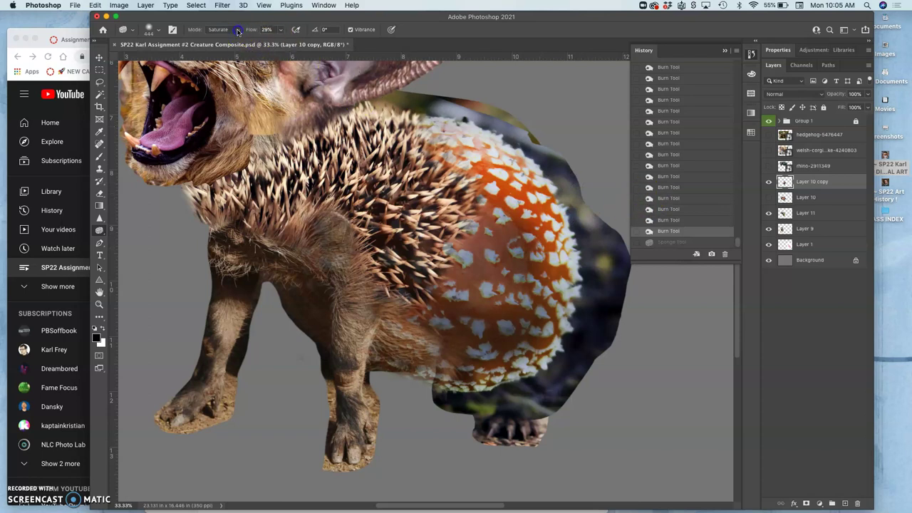
- Switch the Sponge to Desaturate and mute the orange across the lower and middle mushroom cap on Layer 10 copy
left_click(237, 32)
left_click(226, 20)
mouse_move(490, 314)
left_mouse_down()
mouse_move(521, 329)
mouse_move(475, 348)
left_mouse_up()
left_click_drag(418, 319, 525, 350)
left_click_drag(452, 359, 536, 346)
left_click_drag(408, 345, 537, 336)
left_click_drag(439, 342, 531, 347)
left_click_drag(480, 311, 545, 293)
left_click_drag(488, 294, 543, 274)
left_click_drag(518, 341, 422, 367)
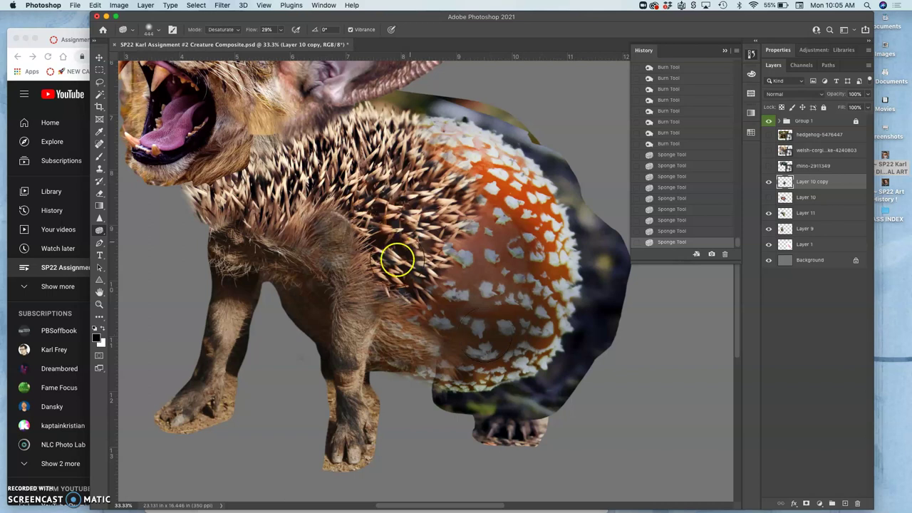
mouse_move(520, 265)
left_mouse_down()
mouse_move(469, 270)
mouse_move(473, 287)
mouse_move(532, 313)
mouse_move(538, 302)
mouse_move(470, 311)
left_mouse_up()
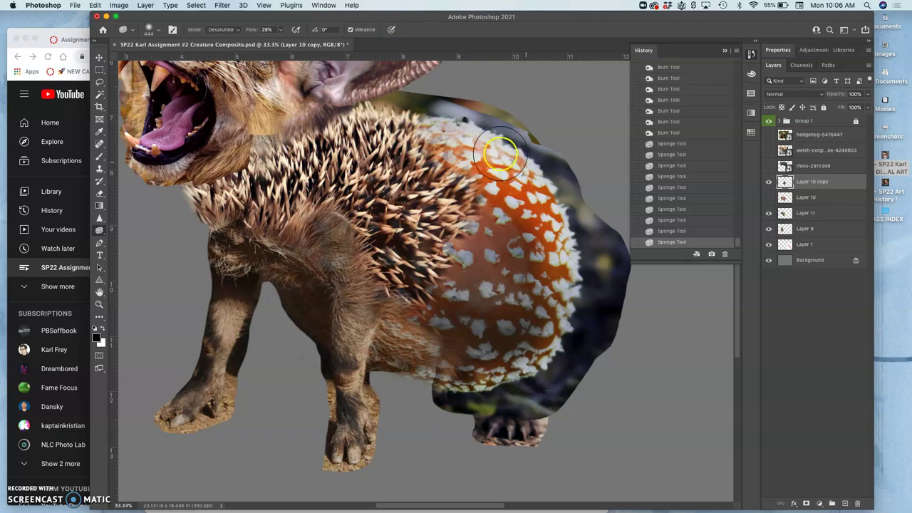
- Toggle the visibility of Layers 11 and 9 to examine which parts of the body each one holds
mouse_move(498, 149)
left_mouse_down()
mouse_move(569, 204)
mouse_move(584, 283)
mouse_move(525, 293)
mouse_move(549, 210)
mouse_move(549, 254)
mouse_move(452, 287)
mouse_move(425, 352)
mouse_move(383, 343)
mouse_move(380, 325)
mouse_move(442, 172)
mouse_move(500, 225)
mouse_move(420, 281)
mouse_move(451, 301)
mouse_move(783, 207)
left_mouse_up()
left_click(768, 212)
left_click(768, 228)
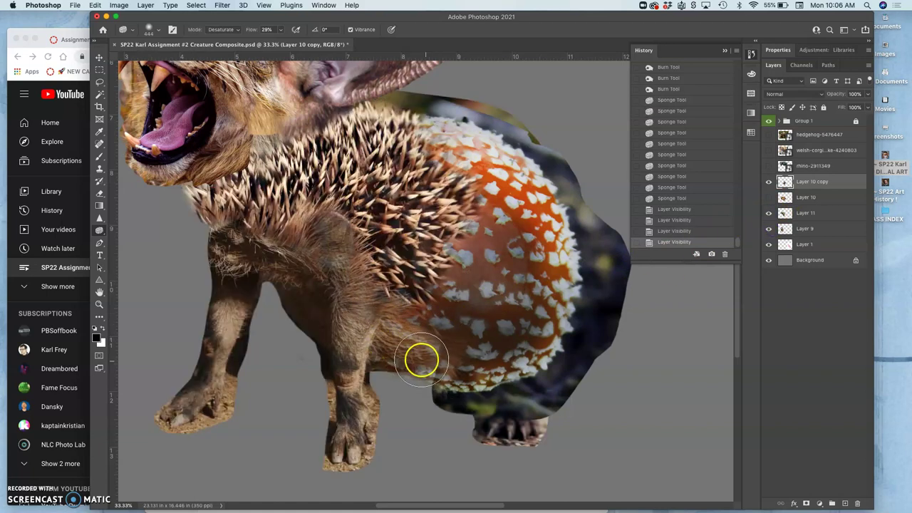
- Return to the Burn tool, try darkening the fur while Layer 10 copy is active, and undo the last stroke
left_click(100, 230)
left_click(136, 238)
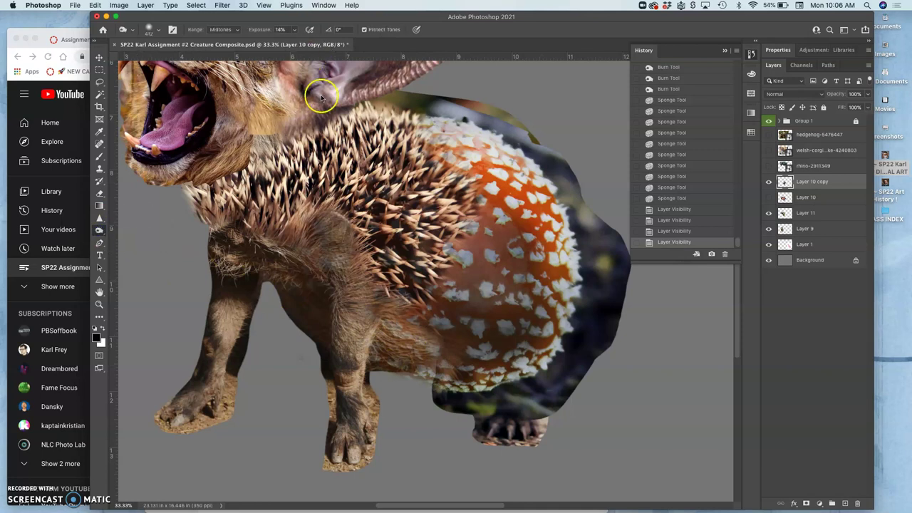
mouse_move(398, 316)
left_mouse_down()
mouse_move(389, 336)
mouse_move(397, 330)
mouse_move(348, 317)
left_mouse_up()
left_click(243, 252)
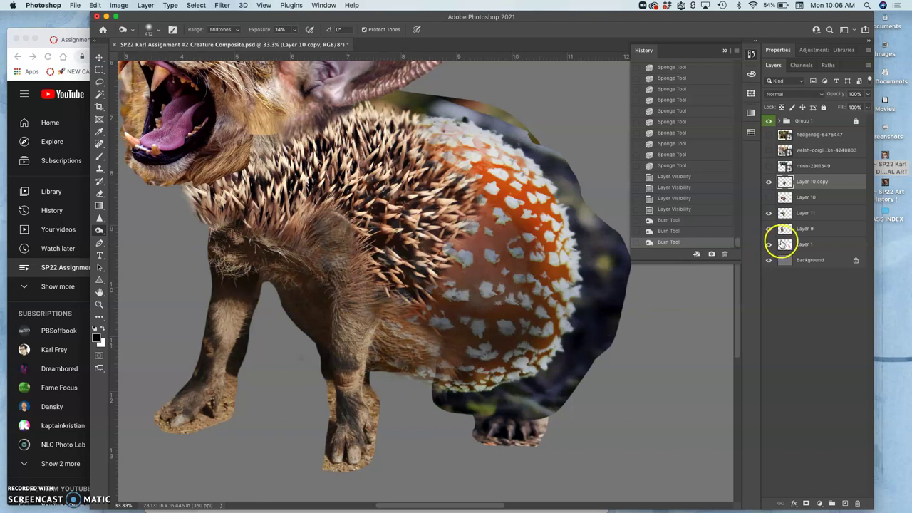
key("super+z")
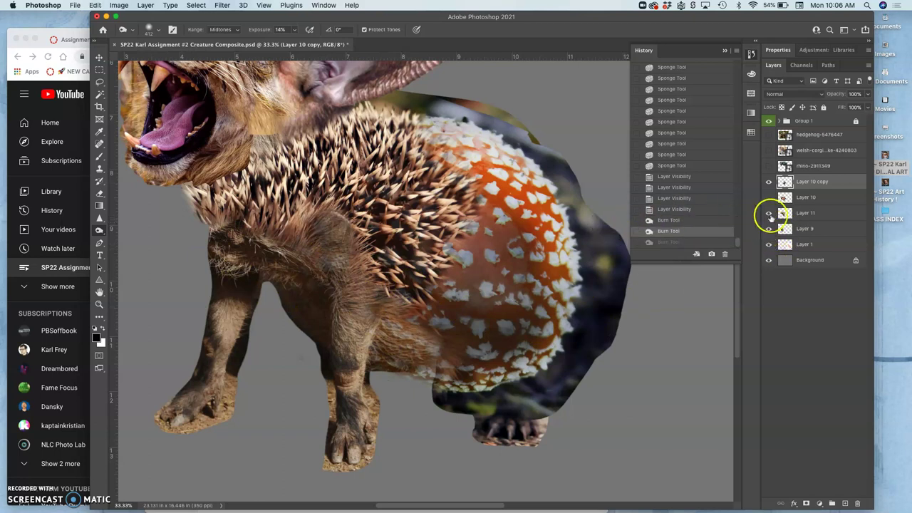
- Toggle Layers 11 and 9 to identify the one holding the flank fur, and make Layer 9 active
left_click(810, 213)
left_click(768, 213)
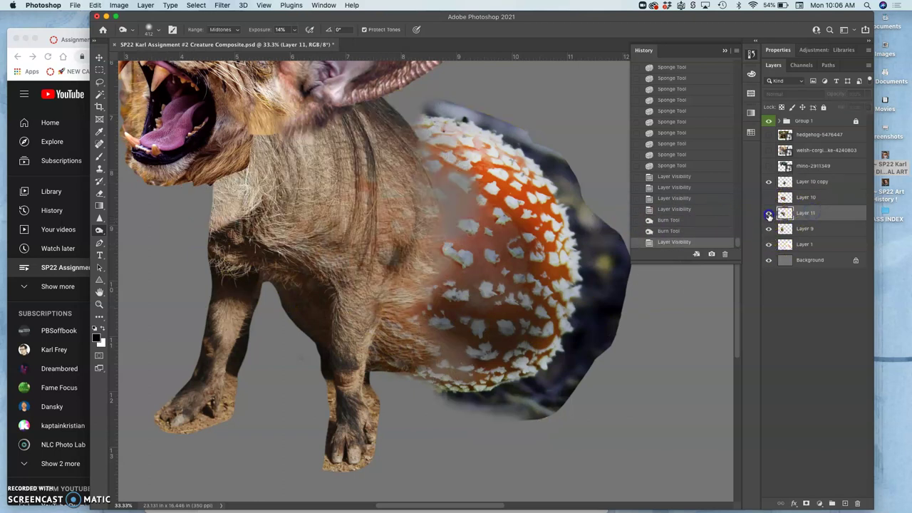
left_click(769, 213)
left_click(807, 229)
left_click(767, 229)
left_click(768, 229)
- Burn the flank fur on Layer 9 between the front leg and the mushroom cap to match the darker cap
mouse_move(386, 344)
left_mouse_down()
mouse_move(385, 332)
mouse_move(448, 337)
left_mouse_up()
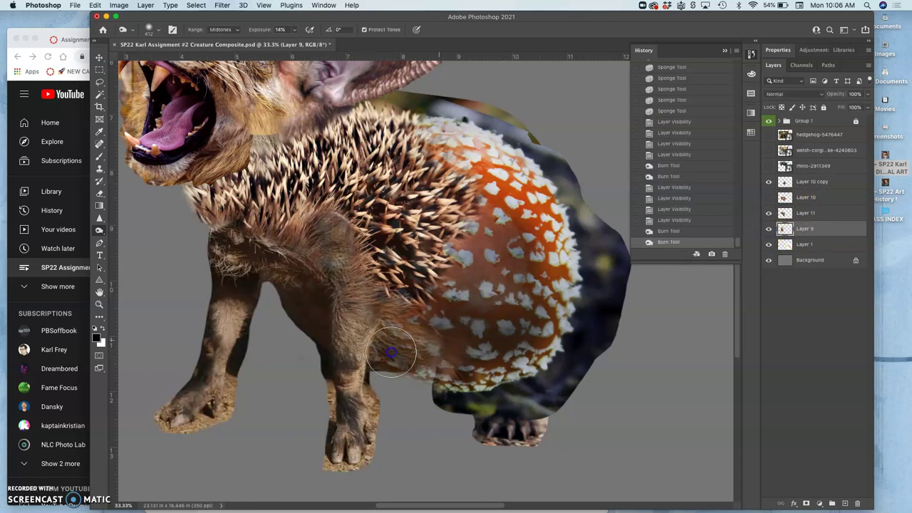
left_click(393, 347)
left_click(384, 314)
left_click(390, 339)
left_click(394, 343)
left_click(411, 351)
left_click(423, 345)
left_click(432, 340)
mouse_move(432, 339)
left_mouse_down()
mouse_move(403, 330)
mouse_move(407, 321)
mouse_move(424, 347)
left_mouse_up()
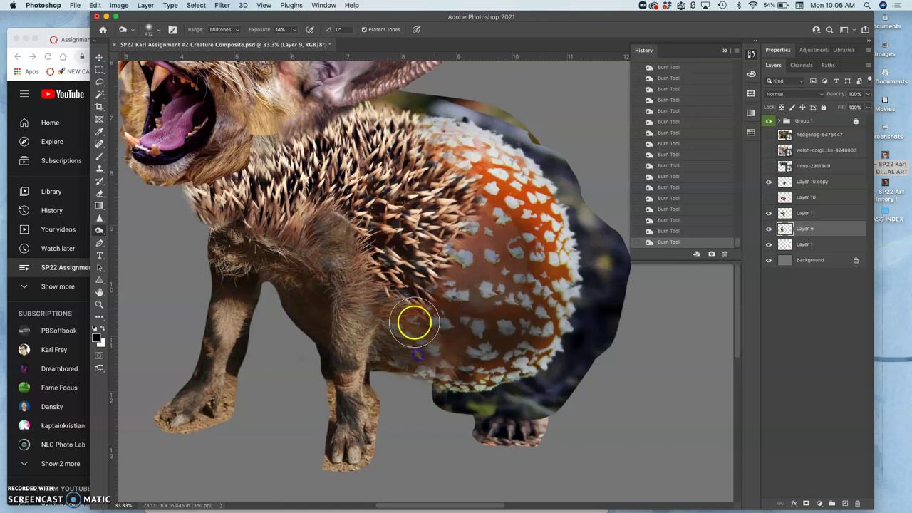
mouse_move(409, 325)
left_mouse_down()
mouse_move(392, 343)
mouse_move(409, 313)
mouse_move(401, 299)
mouse_move(419, 303)
mouse_move(420, 334)
mouse_move(433, 347)
mouse_move(462, 347)
mouse_move(415, 352)
mouse_move(397, 339)
mouse_move(356, 222)
mouse_move(314, 244)
mouse_move(319, 227)
mouse_move(310, 238)
mouse_move(301, 229)
mouse_move(361, 261)
mouse_move(420, 323)
mouse_move(422, 353)
left_mouse_up()
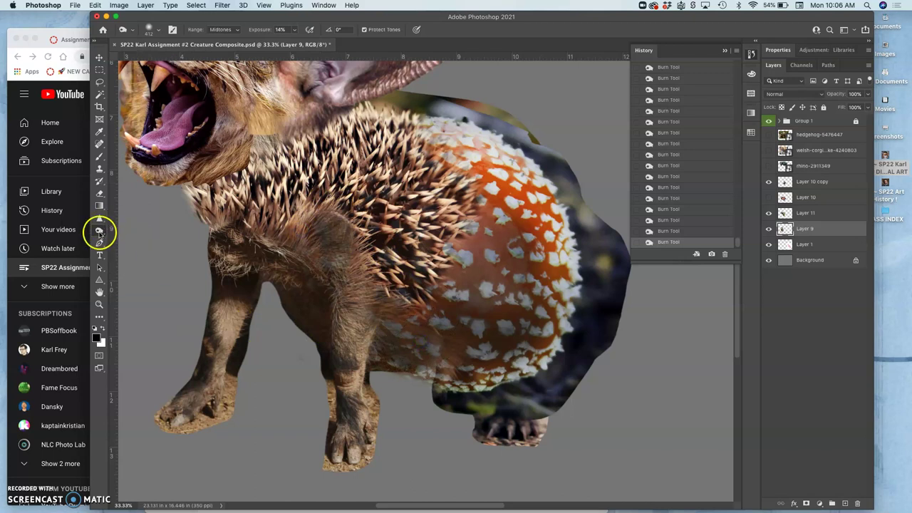
- Return to the Burn tool after a look at Dodge, and darken the chest fur between the front legs on Layer 9
left_click_drag(100, 230, 132, 230)
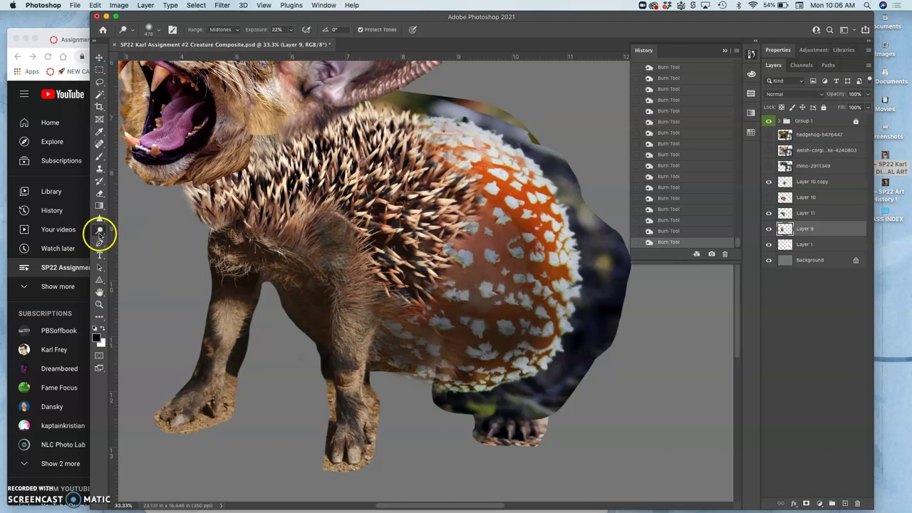
mouse_move(100, 231)
left_mouse_down()
mouse_move(122, 230)
mouse_move(126, 255)
mouse_move(122, 238)
mouse_move(126, 254)
mouse_move(133, 229)
left_mouse_up()
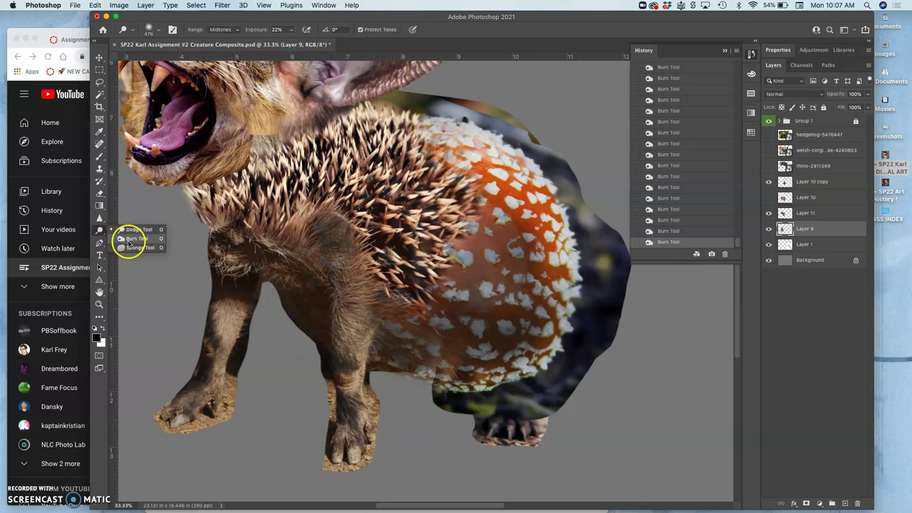
left_click_drag(130, 240, 130, 240)
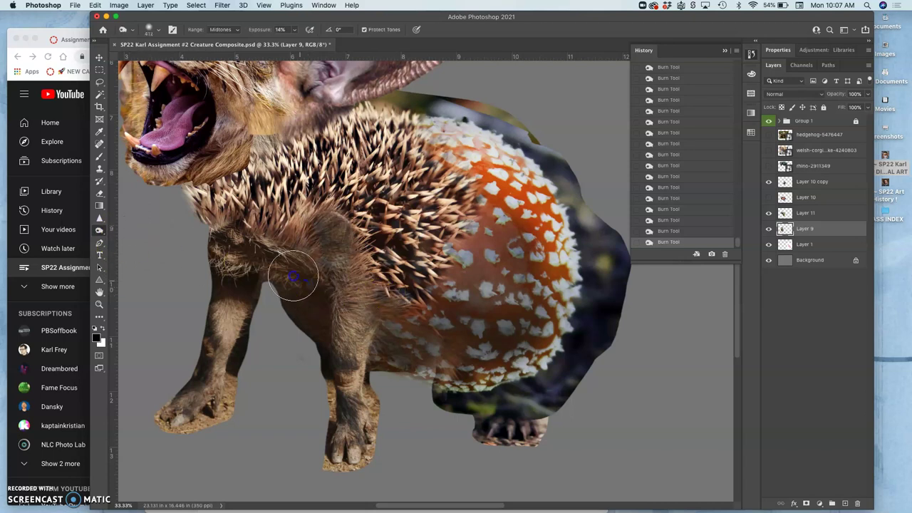
left_click_drag(270, 268, 320, 294)
left_click_drag(285, 210, 257, 200)
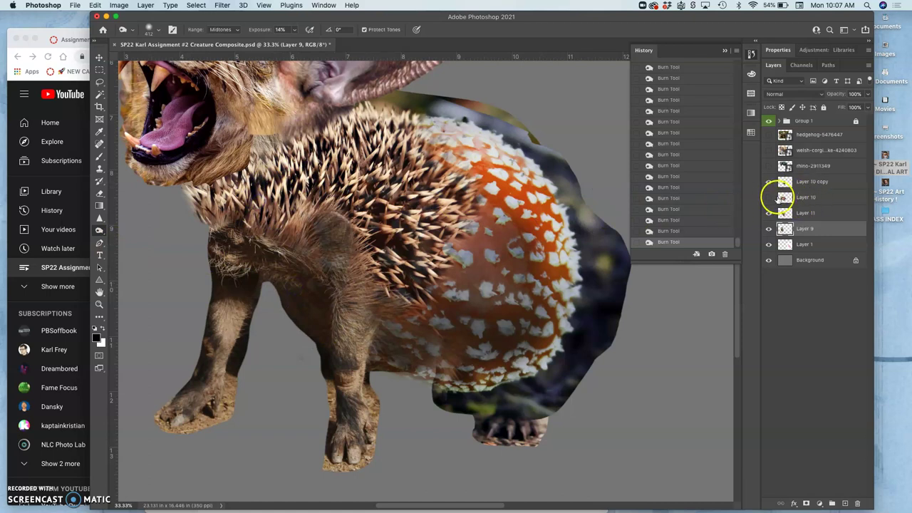
- Identify Layer 11 as the quill layer by its visibility, and burn its midtones beneath the jaw and along the neck
left_click(770, 198)
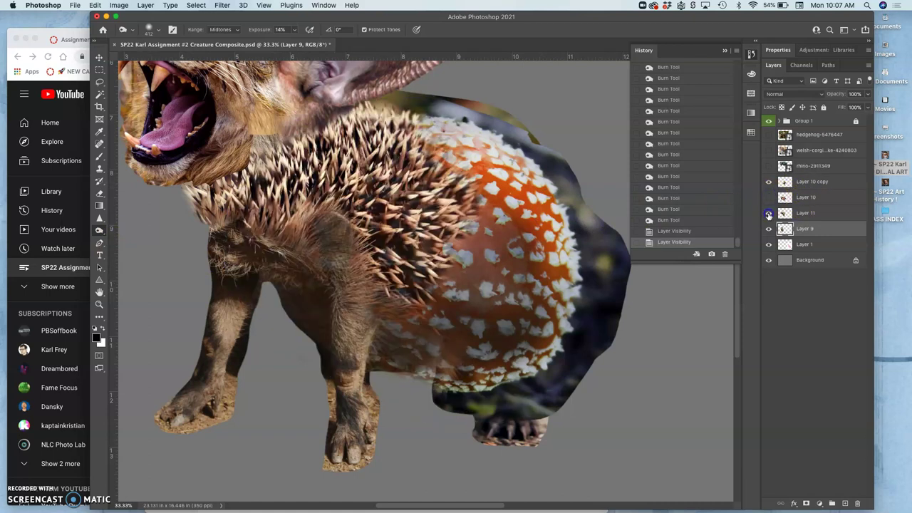
left_click(767, 213)
left_click(769, 214)
left_click(800, 214)
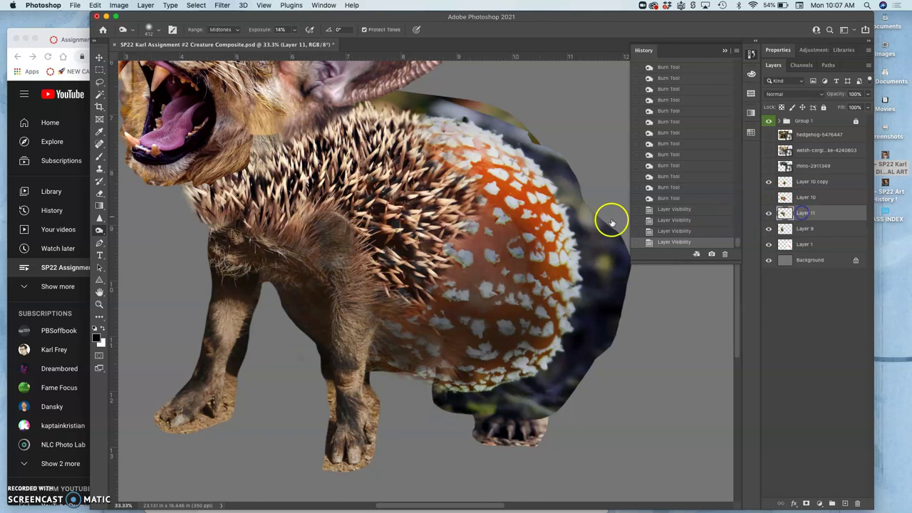
mouse_move(345, 230)
left_mouse_down()
mouse_move(337, 206)
mouse_move(290, 211)
mouse_move(287, 191)
mouse_move(239, 163)
mouse_move(244, 180)
mouse_move(222, 210)
left_mouse_up()
left_click_drag(232, 196, 217, 214)
left_click_drag(235, 180, 220, 206)
mouse_move(221, 193)
left_mouse_down()
mouse_move(224, 215)
mouse_move(214, 190)
left_mouse_up()
left_click_drag(246, 162, 235, 223)
mouse_move(275, 162)
left_mouse_down()
mouse_move(325, 171)
mouse_move(368, 240)
mouse_move(406, 263)
mouse_move(438, 246)
mouse_move(442, 276)
mouse_move(457, 242)
mouse_move(439, 258)
mouse_move(410, 207)
mouse_move(330, 164)
left_mouse_up()
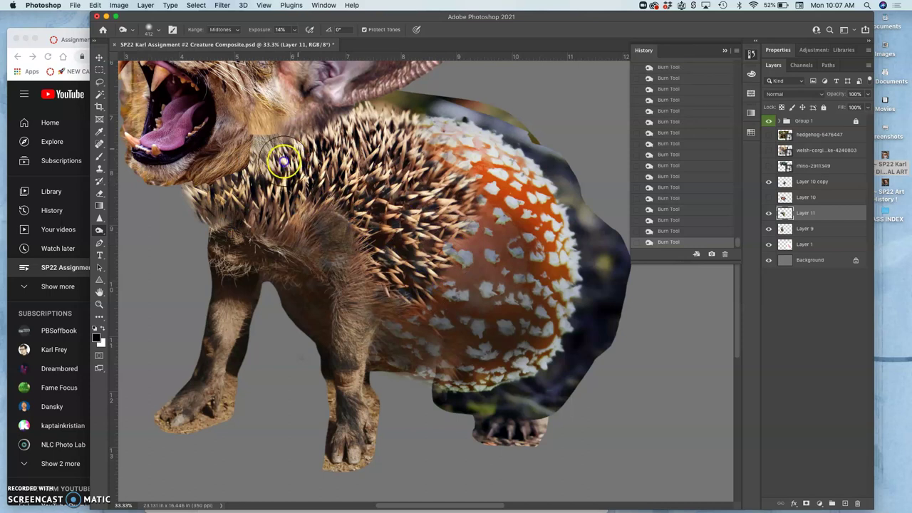
- Set the Burn range to Highlights and darken the light quill tips across the neck, shoulder and back on Layer 11
left_click(237, 31)
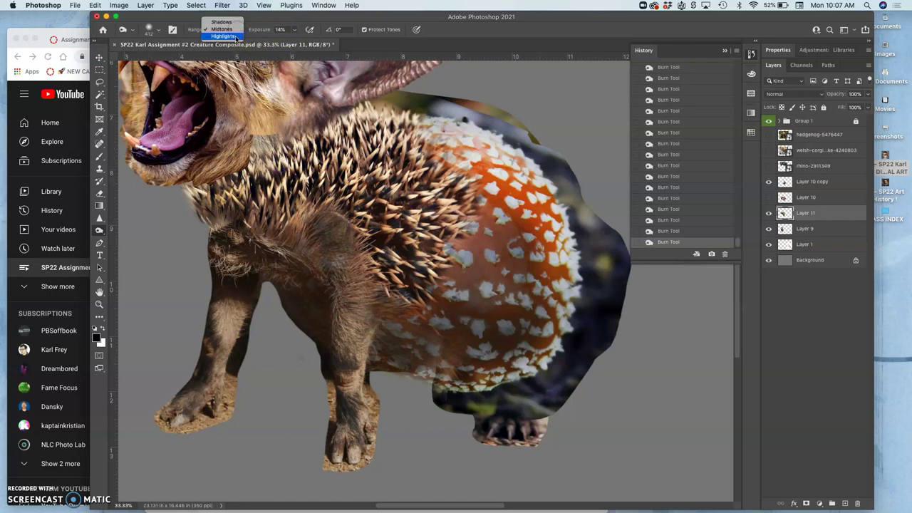
left_click(235, 38)
left_click(272, 157)
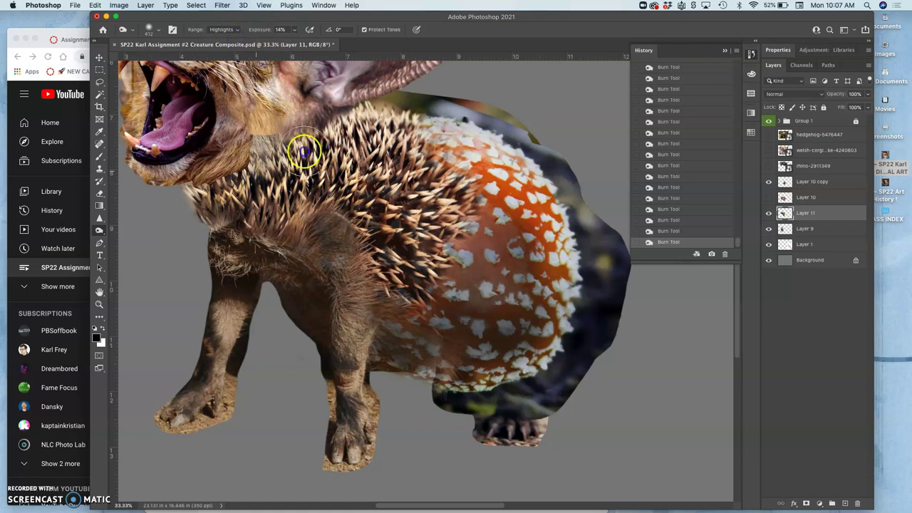
mouse_move(323, 143)
left_mouse_down()
mouse_move(276, 168)
mouse_move(335, 129)
mouse_move(371, 124)
mouse_move(304, 164)
mouse_move(352, 144)
mouse_move(371, 135)
mouse_move(302, 157)
left_mouse_up()
left_click(240, 179)
left_click(253, 193)
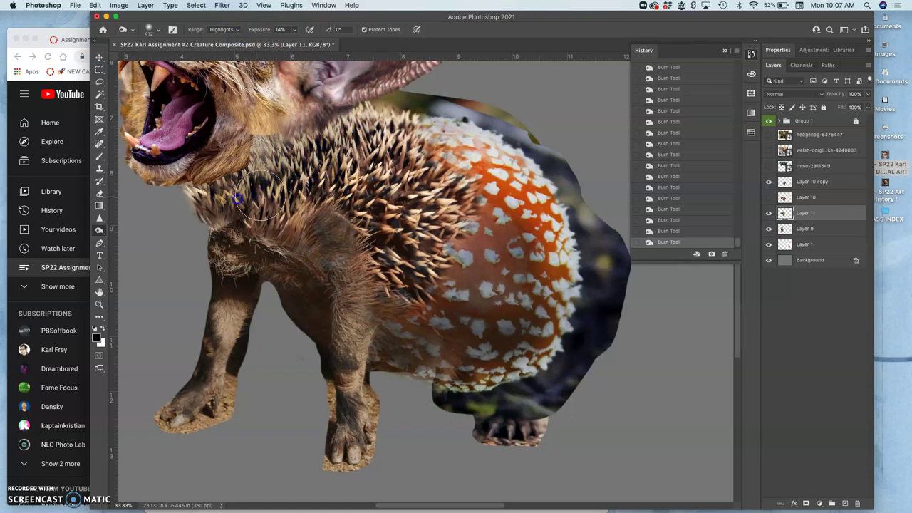
left_click_drag(309, 147, 354, 145)
mouse_move(378, 178)
left_mouse_down()
mouse_move(338, 207)
mouse_move(345, 240)
mouse_move(373, 233)
left_mouse_up()
mouse_move(396, 270)
left_mouse_down()
mouse_move(351, 301)
mouse_move(325, 412)
mouse_move(320, 254)
mouse_move(403, 276)
mouse_move(363, 250)
mouse_move(376, 284)
mouse_move(307, 207)
mouse_move(314, 227)
mouse_move(315, 209)
mouse_move(323, 296)
mouse_move(299, 258)
mouse_move(238, 216)
mouse_move(232, 250)
left_mouse_up()
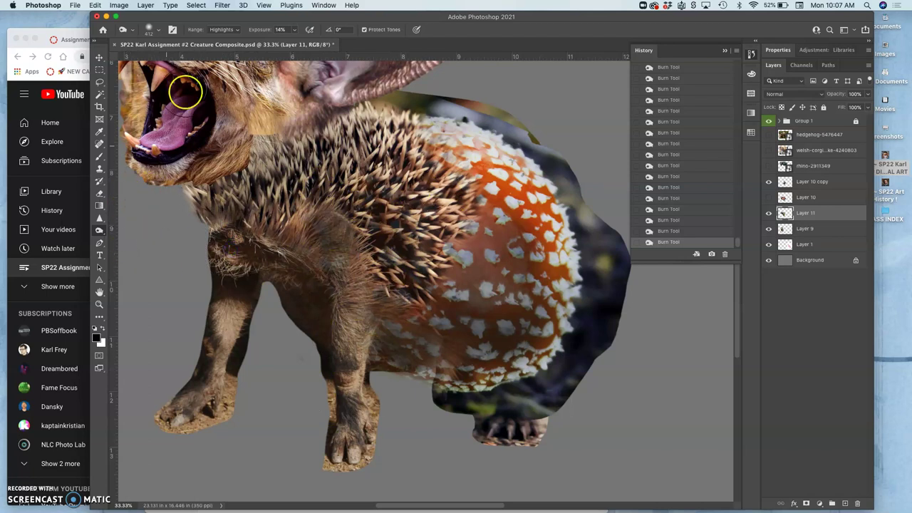
- Set the Burn range to Midtones and darken the Layer 11 area from the jaw down to the upper front leg
left_click(159, 34)
left_click(159, 32)
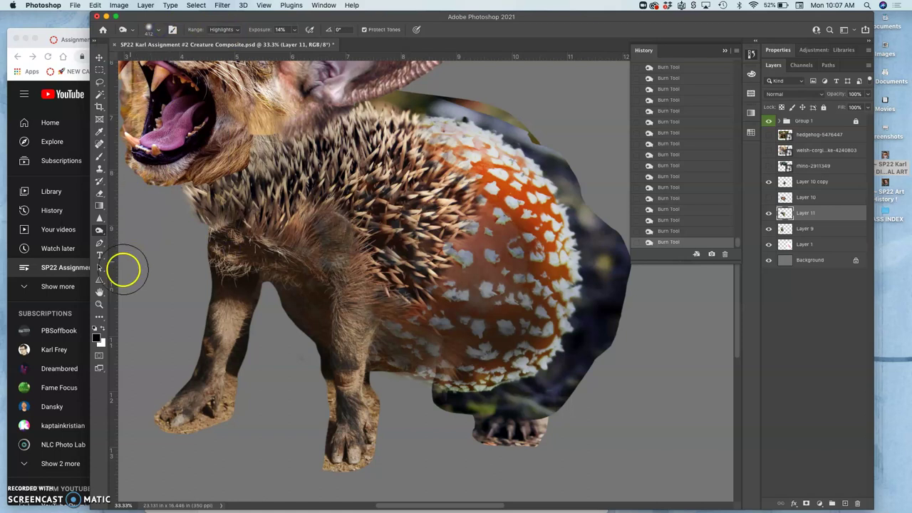
left_click(221, 29)
left_click(222, 23)
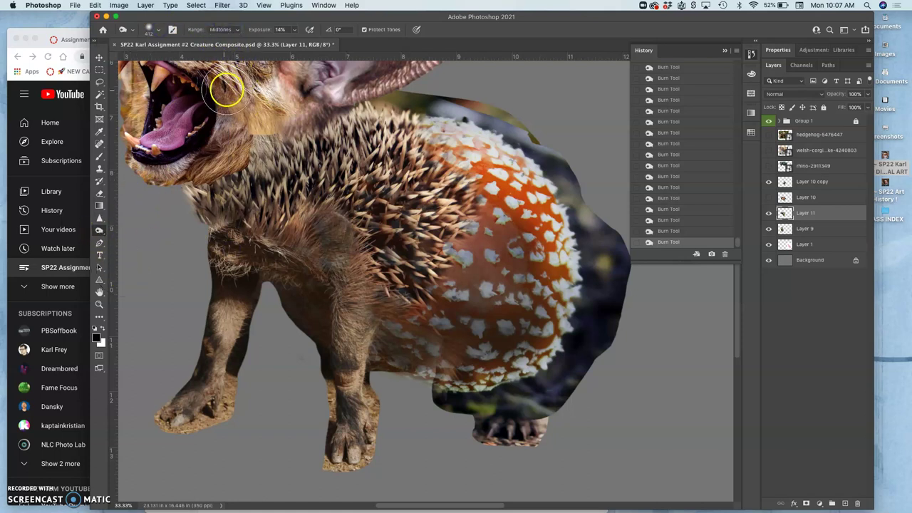
left_click_drag(227, 89, 233, 117)
left_click_drag(230, 238, 233, 269)
left_click_drag(235, 217, 229, 329)
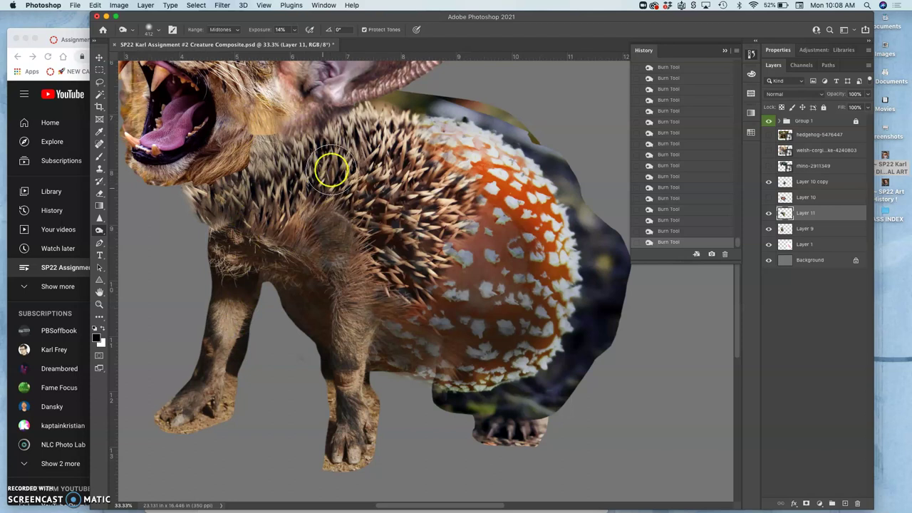
- Toggle Layer 11, Layer 10 and Layer 10 copy to compare the burned mushroom cap with the untouched original
left_click(768, 214)
left_click(767, 212)
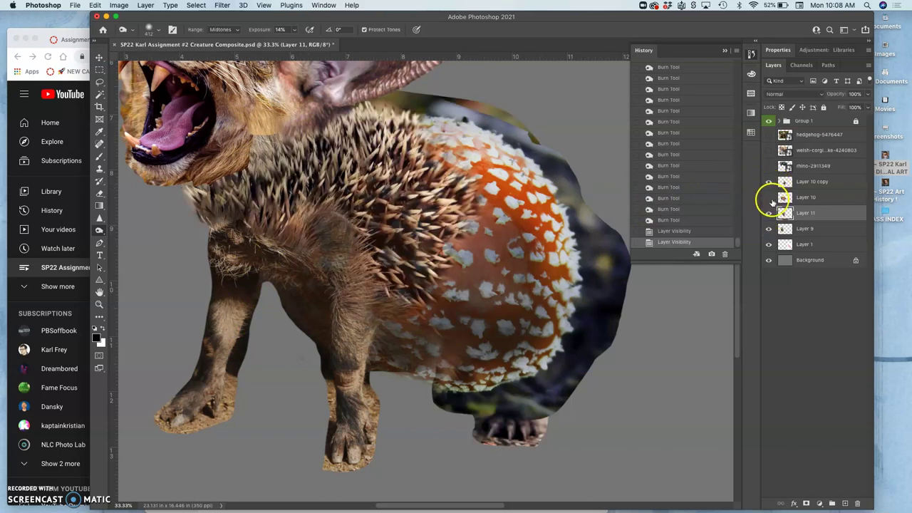
left_click(770, 198)
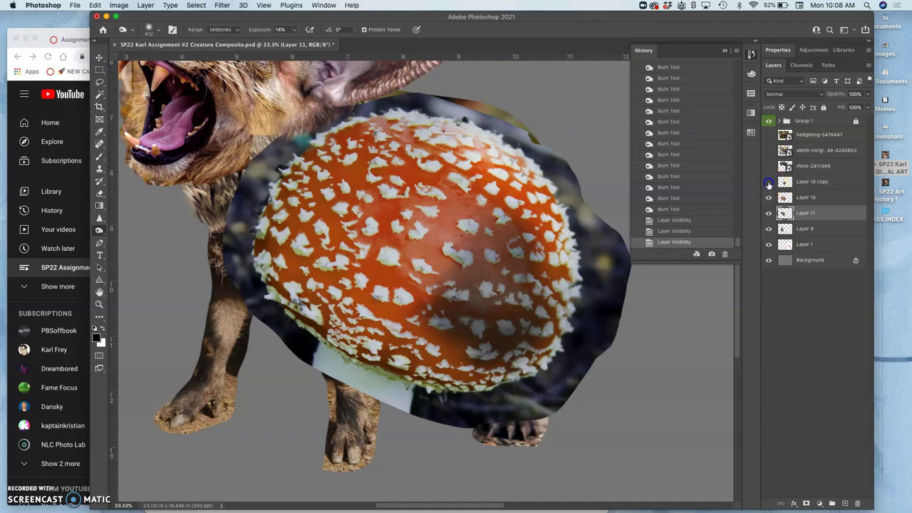
left_click(768, 182)
left_click(768, 183)
left_click(768, 182)
left_click(769, 182)
left_click(768, 182)
left_click(769, 182)
left_click(769, 183)
left_click(769, 183)
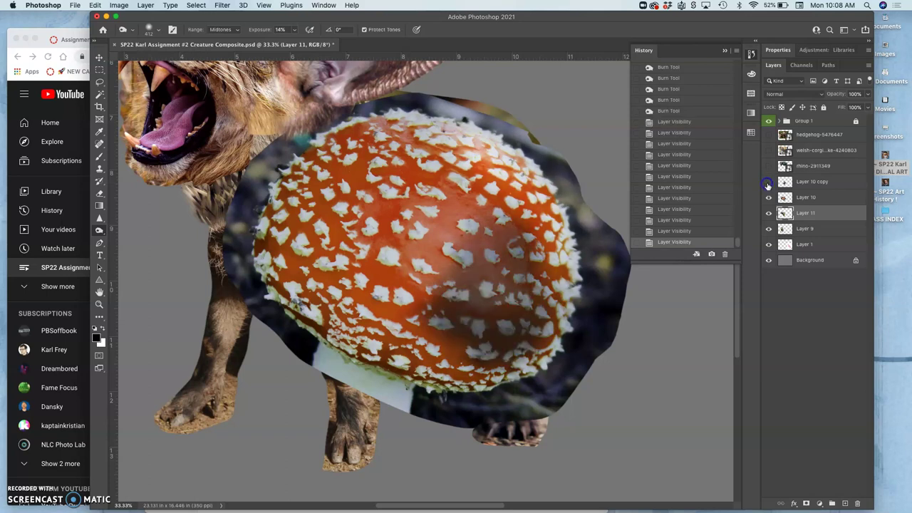
left_click(767, 183)
left_click(768, 183)
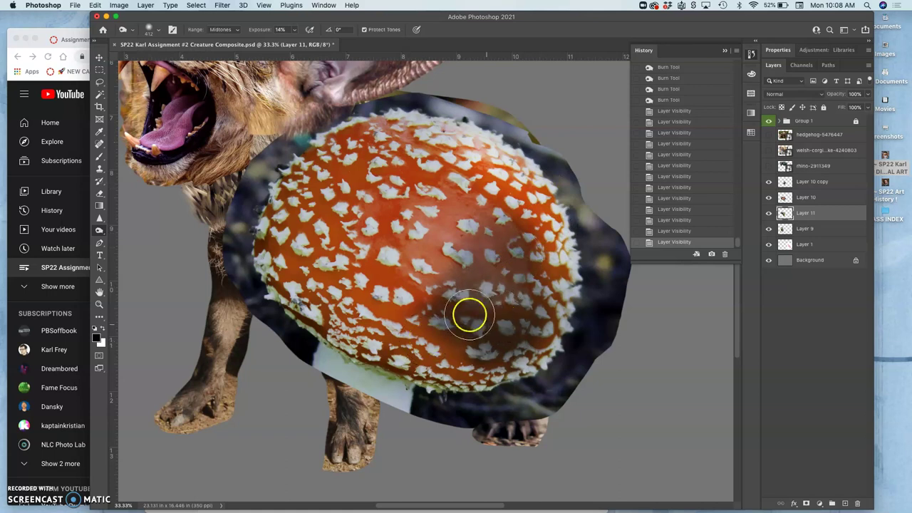
left_click(770, 183)
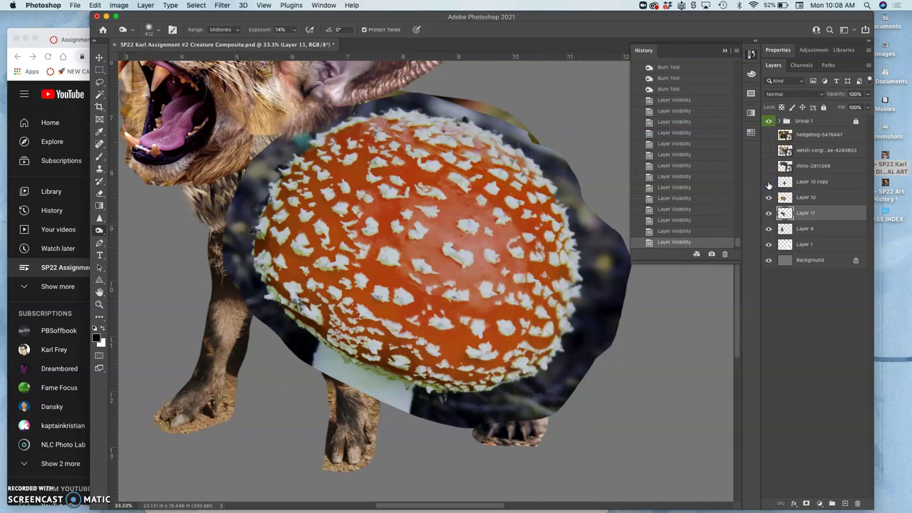
left_click(768, 184)
left_click(768, 197)
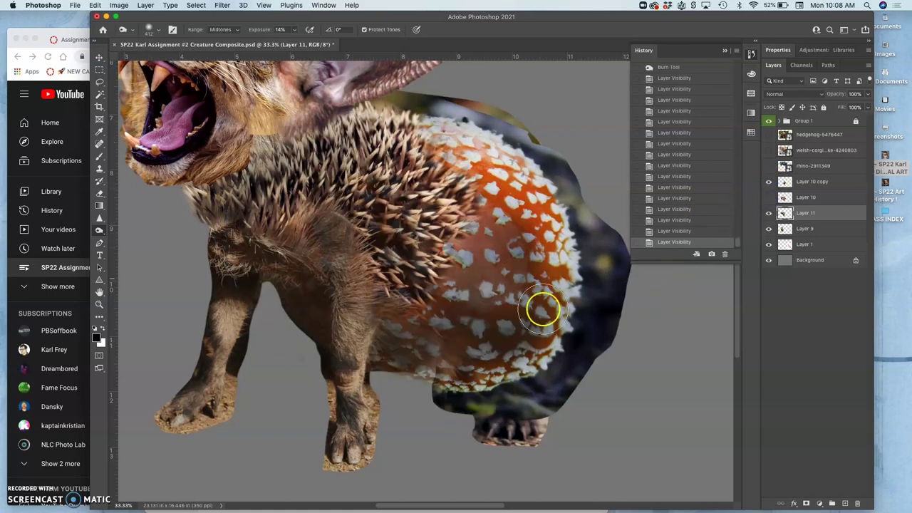
- Erase the mushroom cap's lower front edge on Layer 10 copy at 22% opacity to blend it into the flank fur
left_click(805, 182)
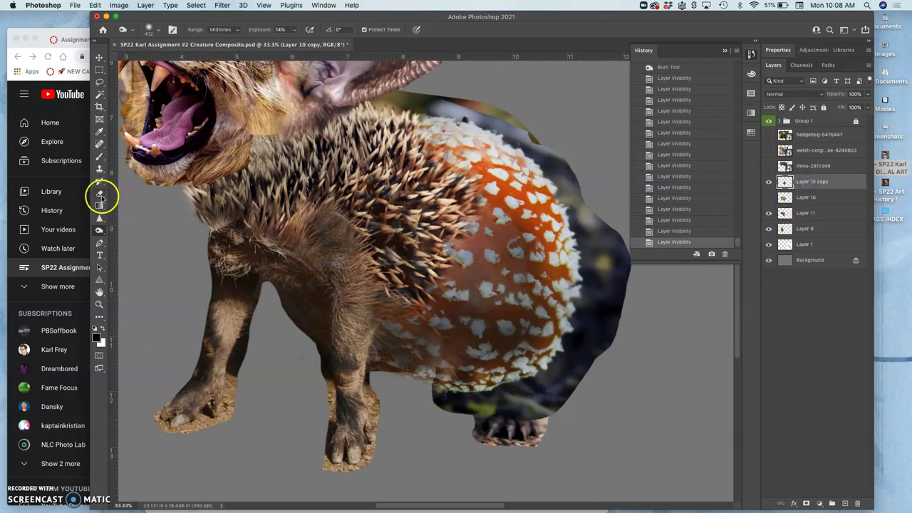
left_click(101, 195)
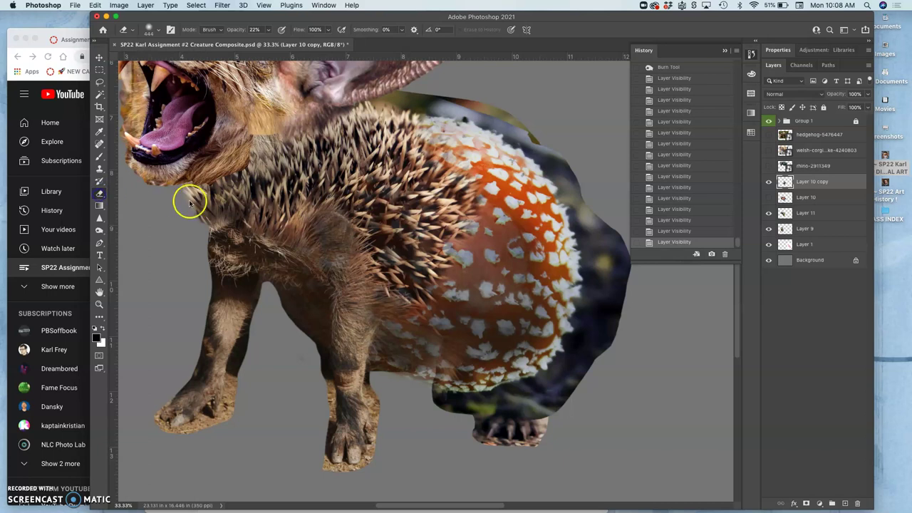
mouse_move(431, 306)
left_mouse_down()
mouse_move(391, 337)
mouse_move(381, 324)
mouse_move(371, 348)
left_mouse_up()
mouse_move(371, 348)
left_mouse_down()
mouse_move(377, 299)
mouse_move(380, 337)
mouse_move(393, 284)
mouse_move(427, 336)
mouse_move(443, 342)
mouse_move(453, 299)
mouse_move(396, 358)
mouse_move(418, 353)
mouse_move(444, 318)
mouse_move(436, 319)
mouse_move(458, 348)
mouse_move(475, 336)
mouse_move(450, 343)
mouse_move(440, 329)
mouse_move(445, 295)
left_mouse_up()
- Undo and redo the latest eraser strokes to compare the cap's blend before and after
key("super+z")
key("super+z")
key("super+z")
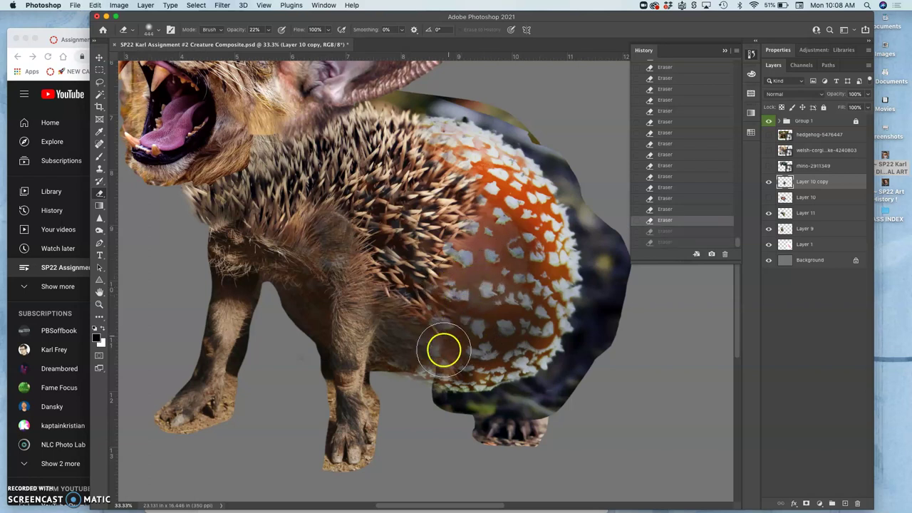
key("super+shift+z")
key("super+shift+z")
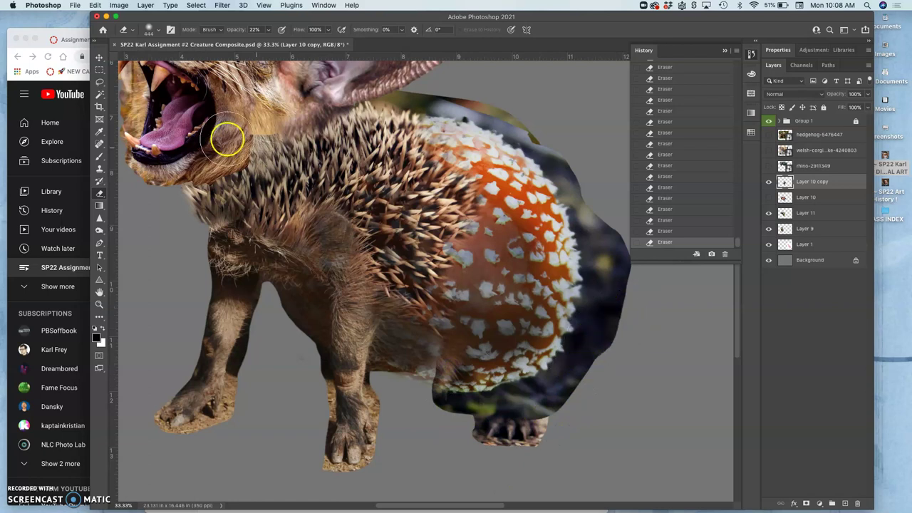
- Switch to the Magic Wand tool for the dark background around the mushroom cap on Layer 10 copy
left_click(100, 83)
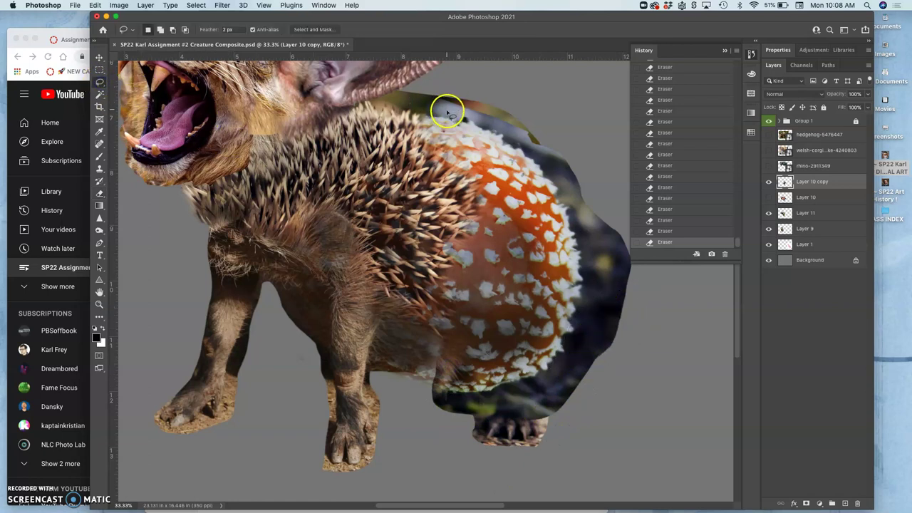
left_click(99, 94)
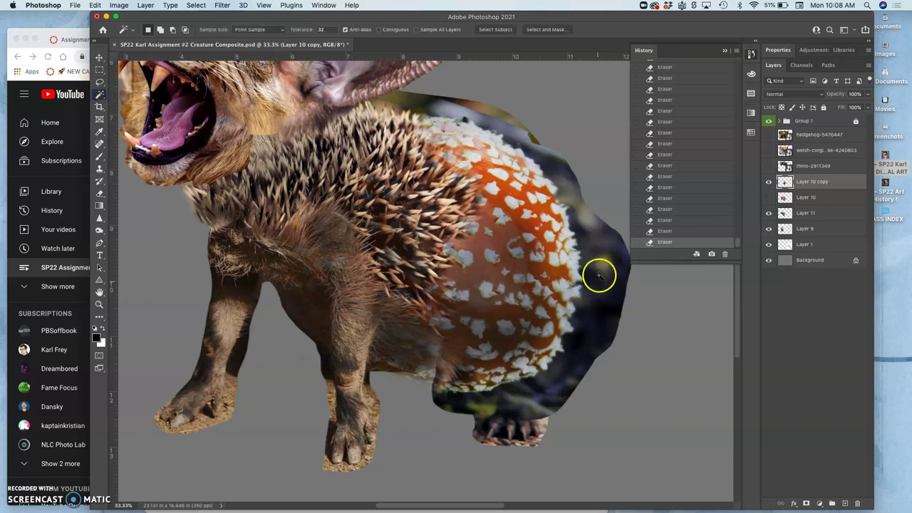